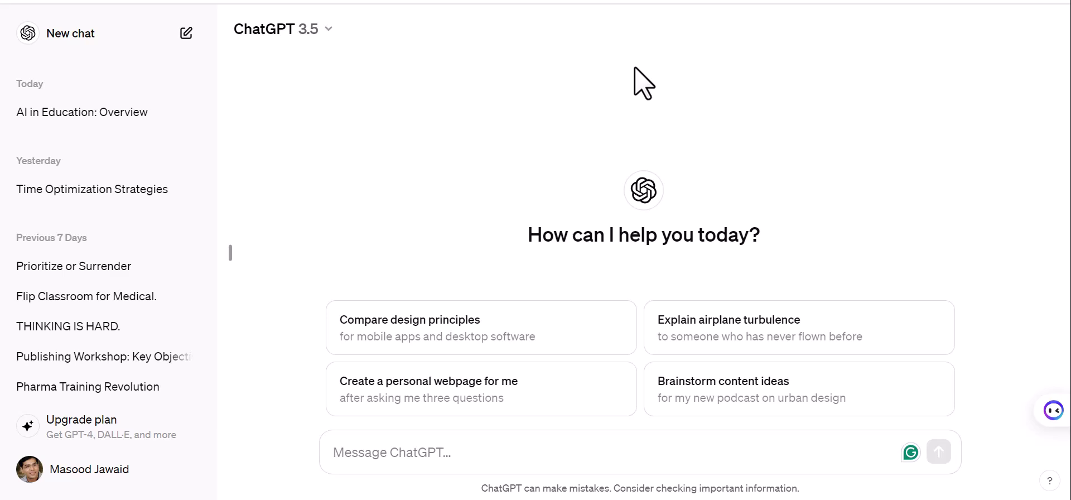
Send the prompt "Suggest me some topics of research related to 'Asthma'".
click(553, 455)
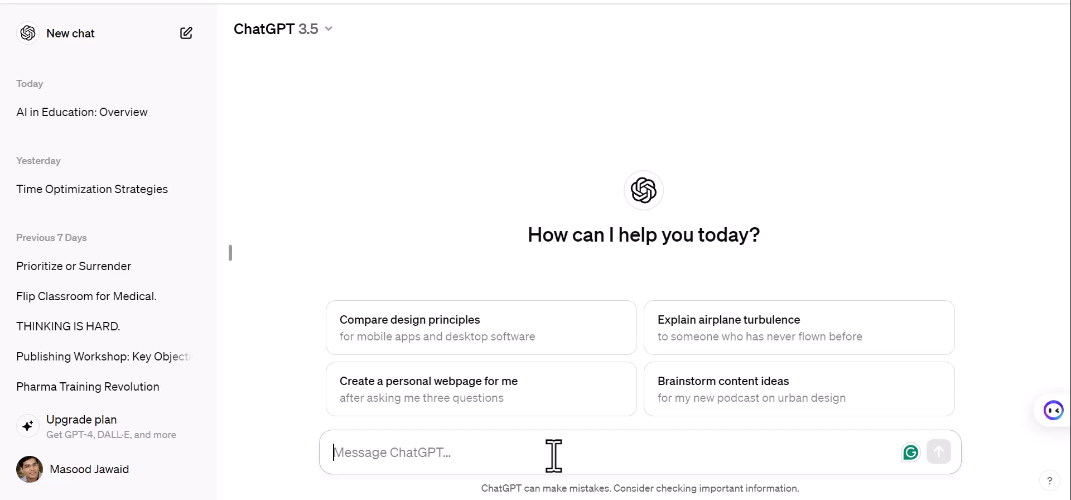
text(su)
key(BackSpace)
key(BackSpace)
text(Su)
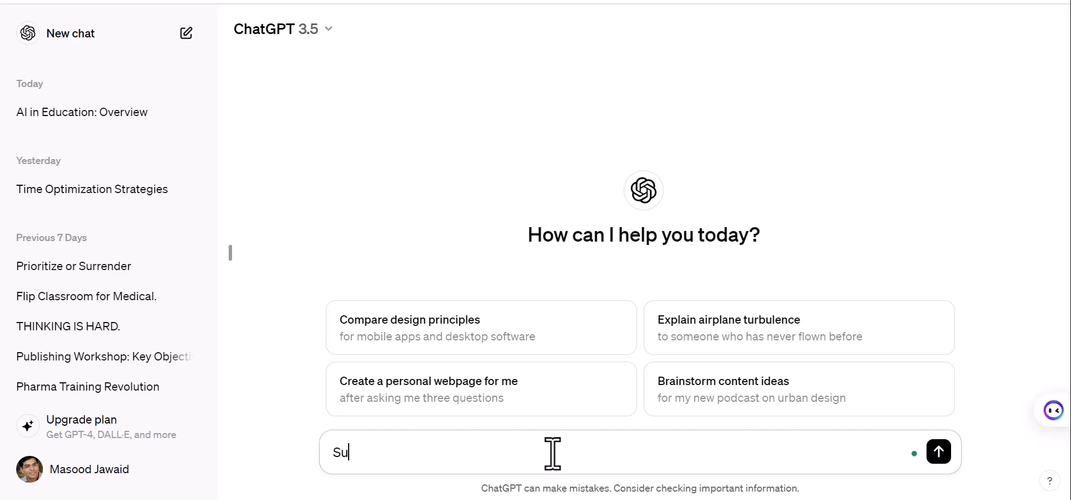
text(ggest me some t)
key(BackSpace)
text(e topics )
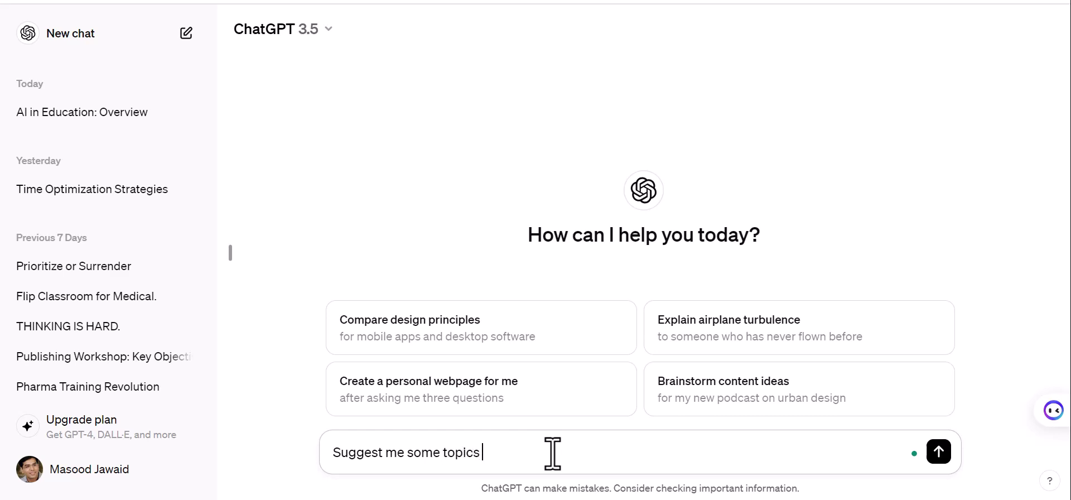
text(of reasear)
key(BackSpace)
key(BackSpace)
text(arch related to )
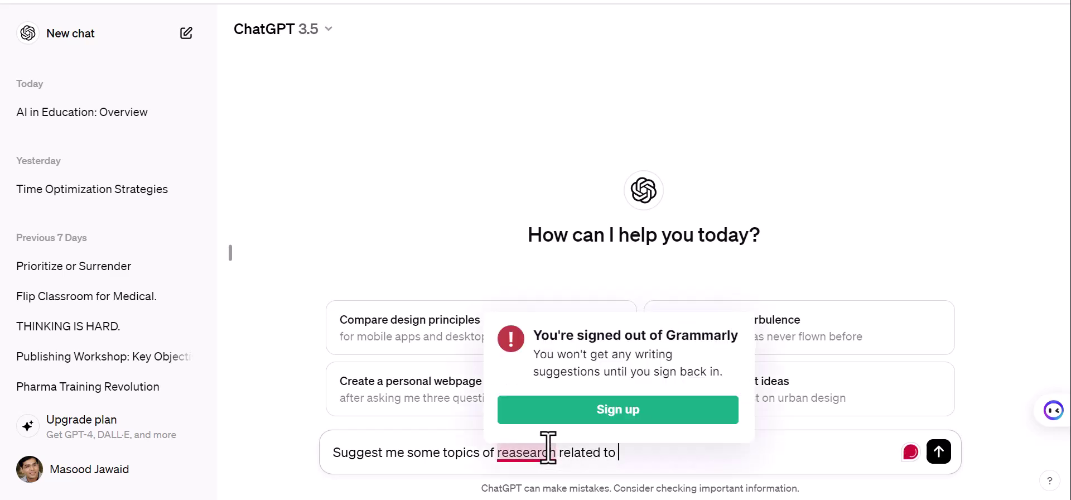
text(Asth)
key(BackSpace)
key(BackSpace)
key(BackSpace)
key(BackSpace)
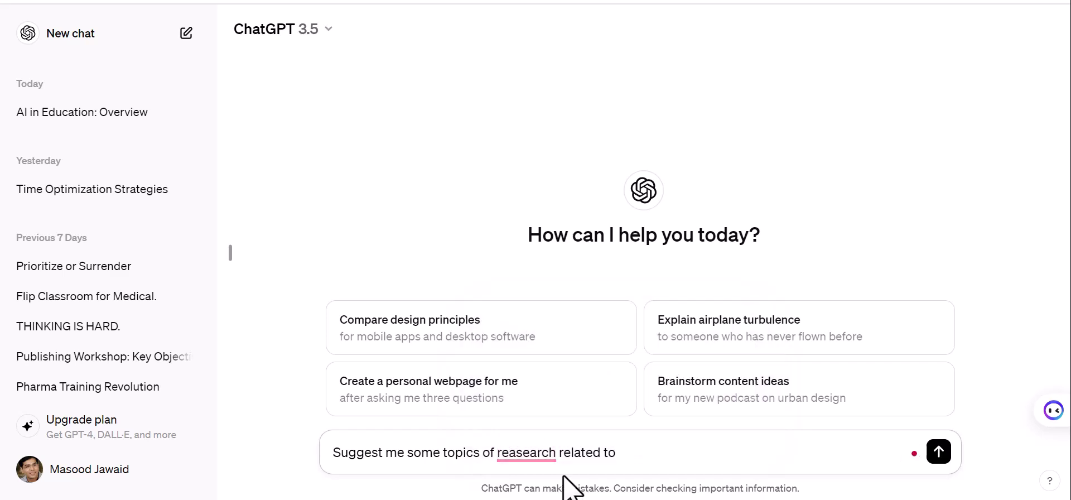
text('Asthma')
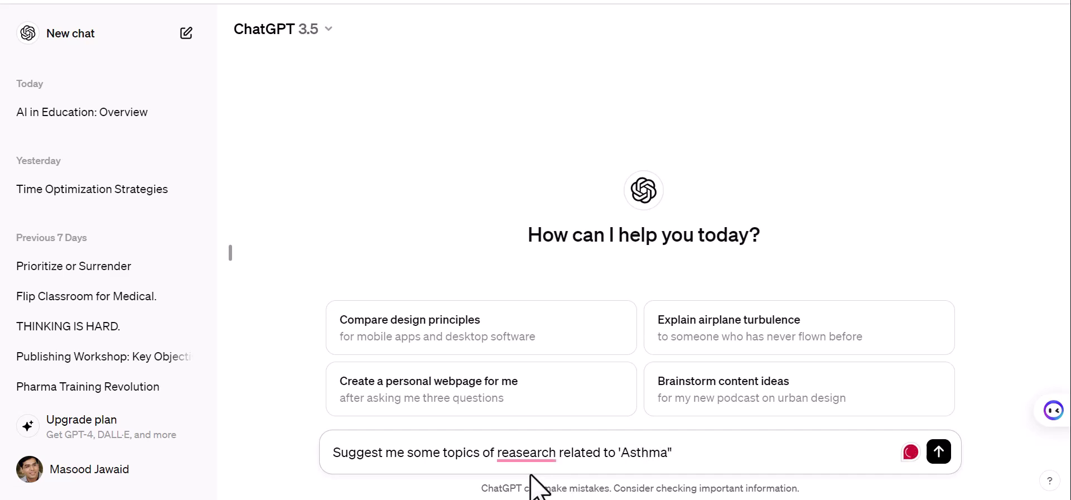
mouse_move(537, 456)
key(Return)
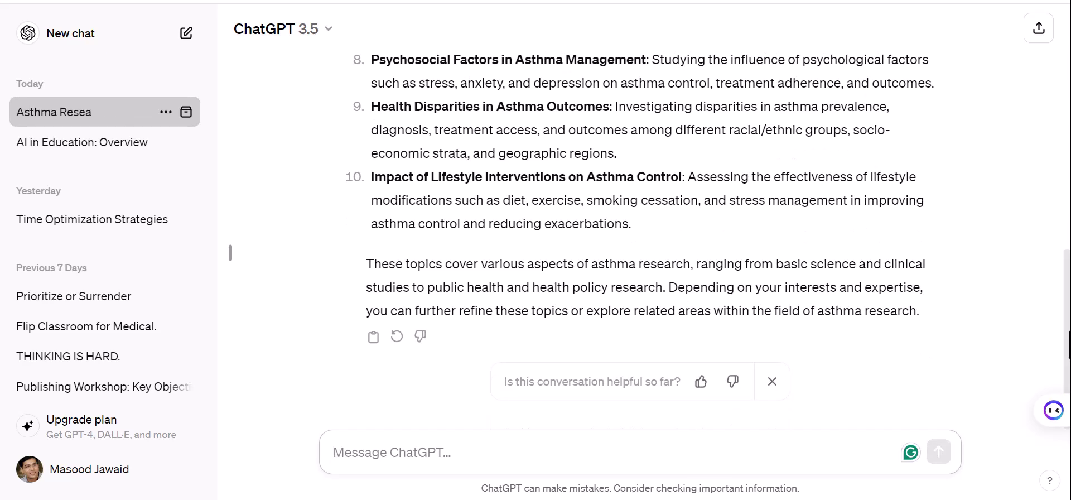
Scroll through the reply to read all ten suggested asthma research topics.
drag(1067, 345, 1068, 164)
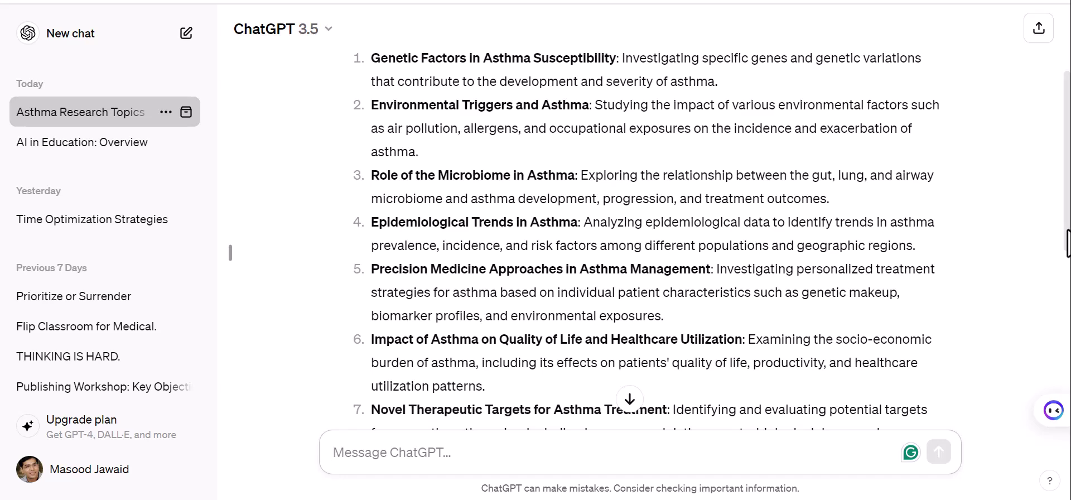
scroll(1063, 240, down, 2)
scroll(1065, 290, down, 2)
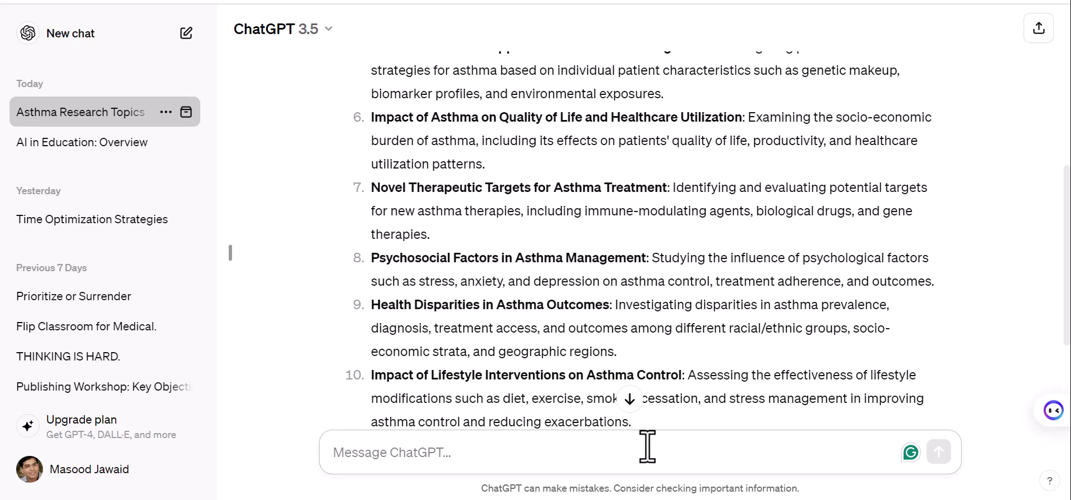
Draft a prompt asking for asthma research topics in a public sector hospital setting.
text(suggest m)
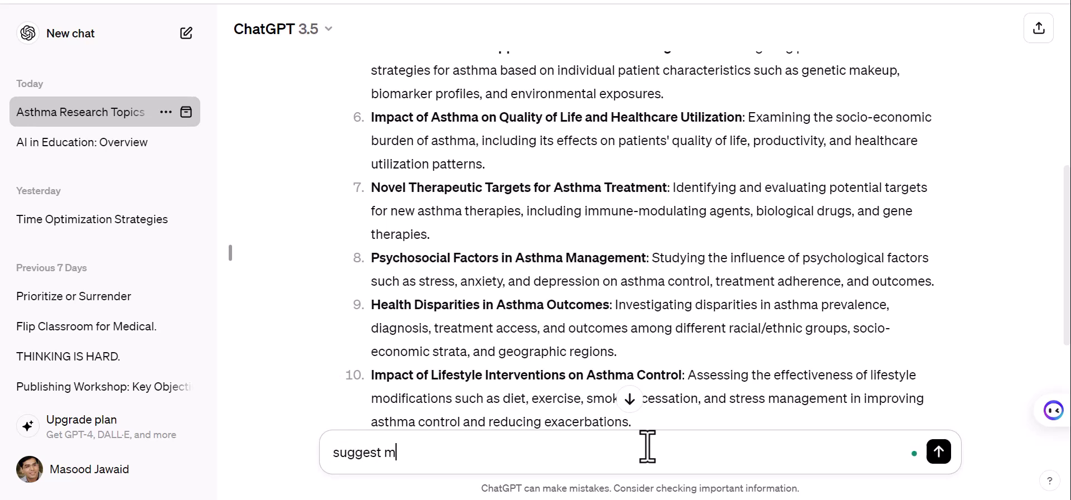
text(e some topics r)
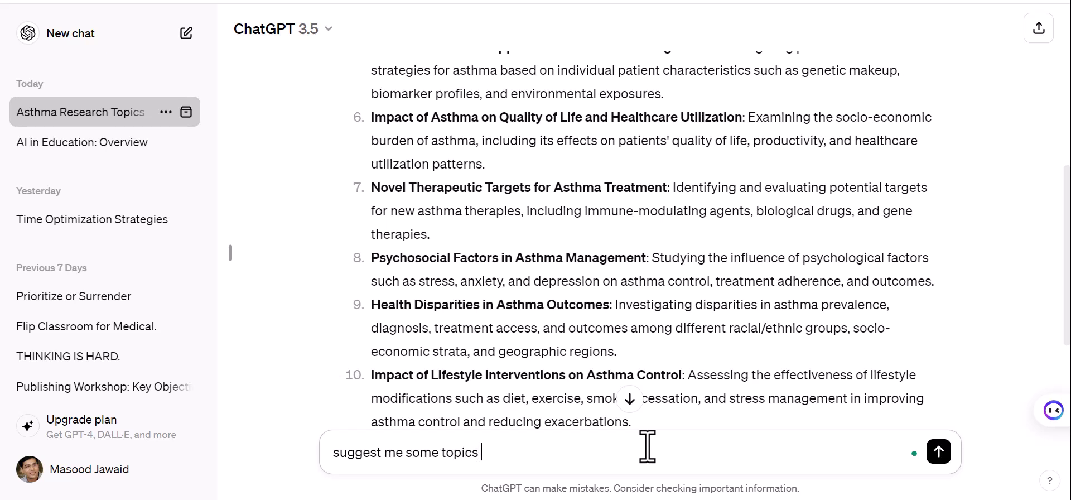
key(BackSpace)
text(fo)
key(BackSpace)
key(BackSpace)
text(fo)
key(BackSpace)
text(o)
key(BackSpace)
key(BackSpace)
text(of research realted to )
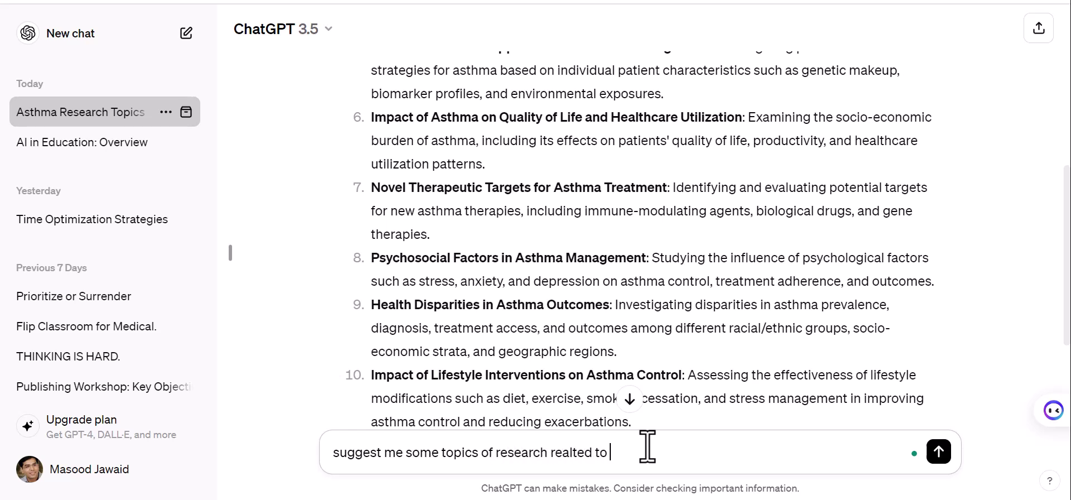
text('Asthma' in)
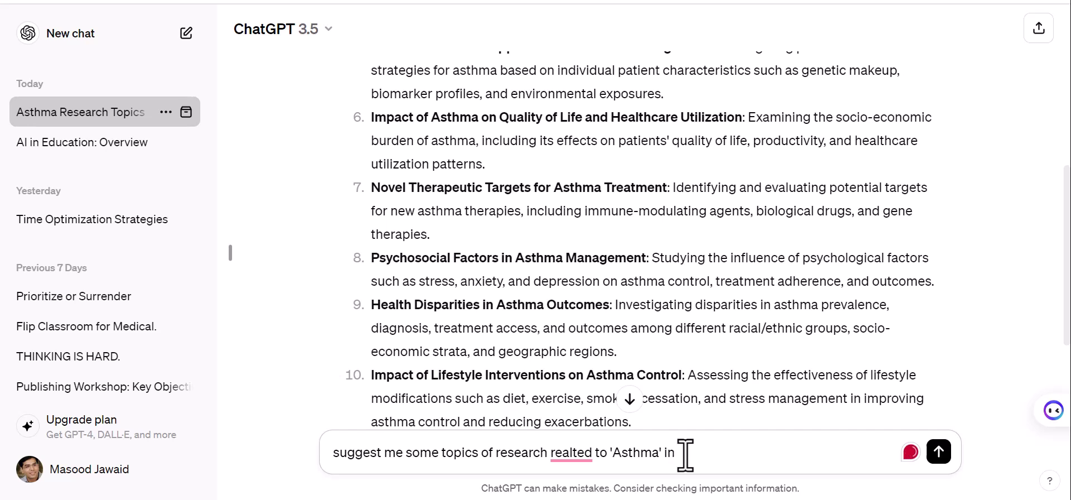
text(public s)
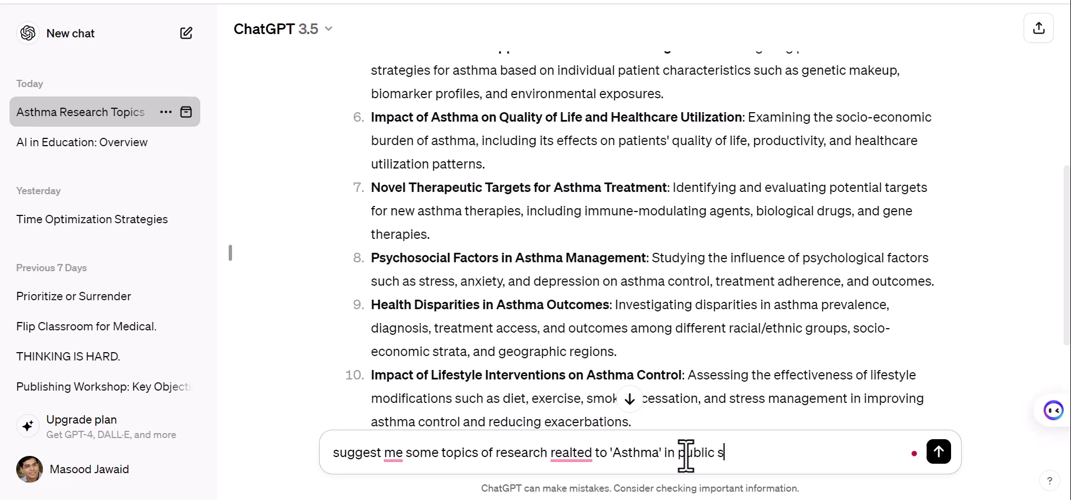
text(ector hospital)
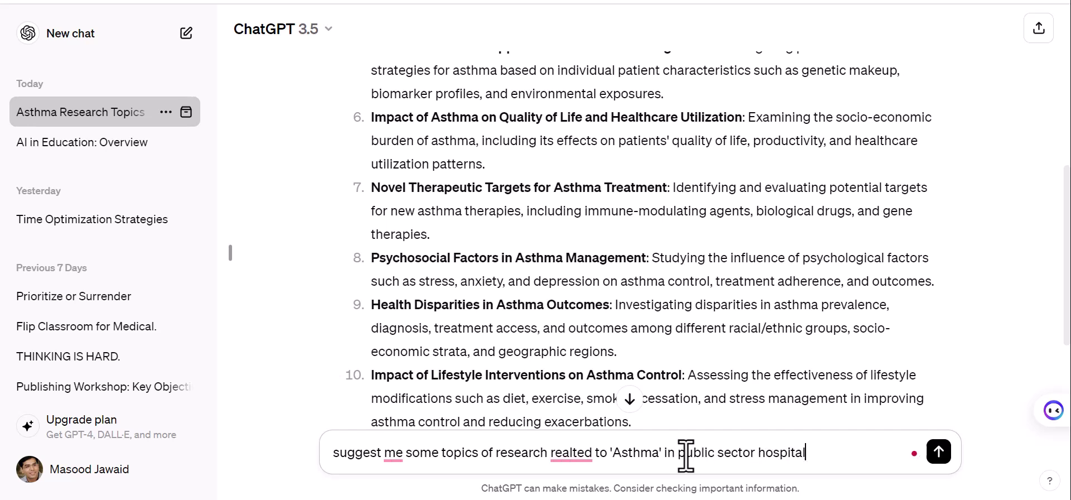
text( setting)
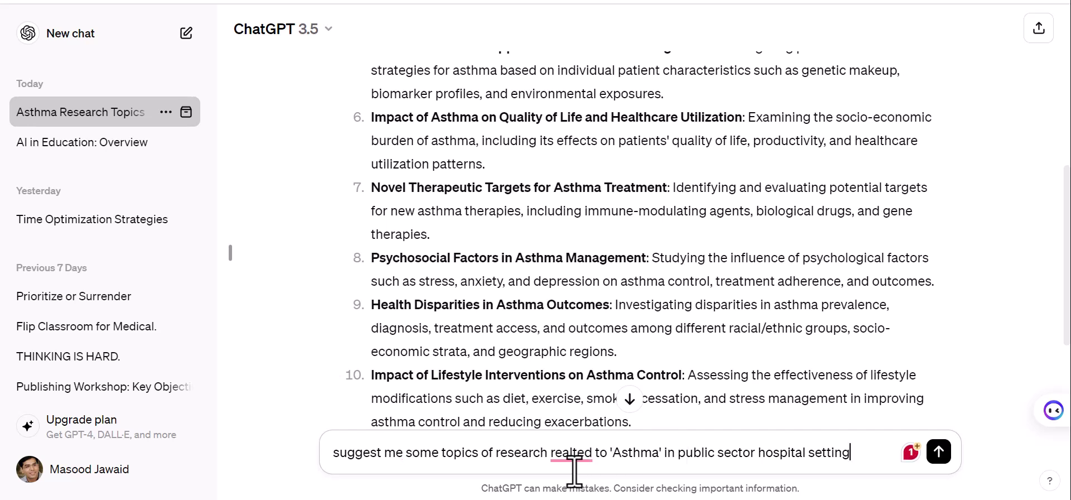
Correct the misspelling 'realted' to 'related' in the drafted prompt.
mouse_move(571, 457)
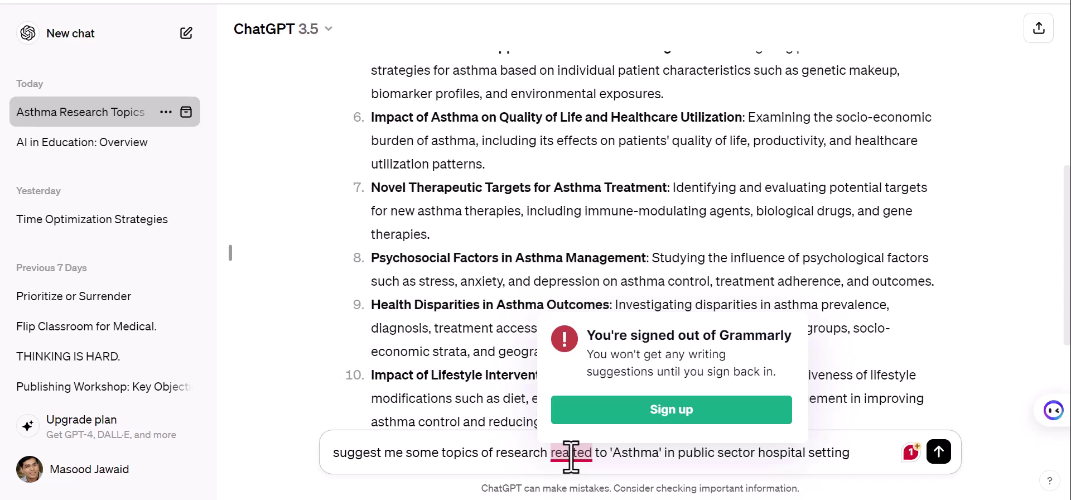
click(571, 456)
key(BackSpace)
key(BackSpace)
text(la)
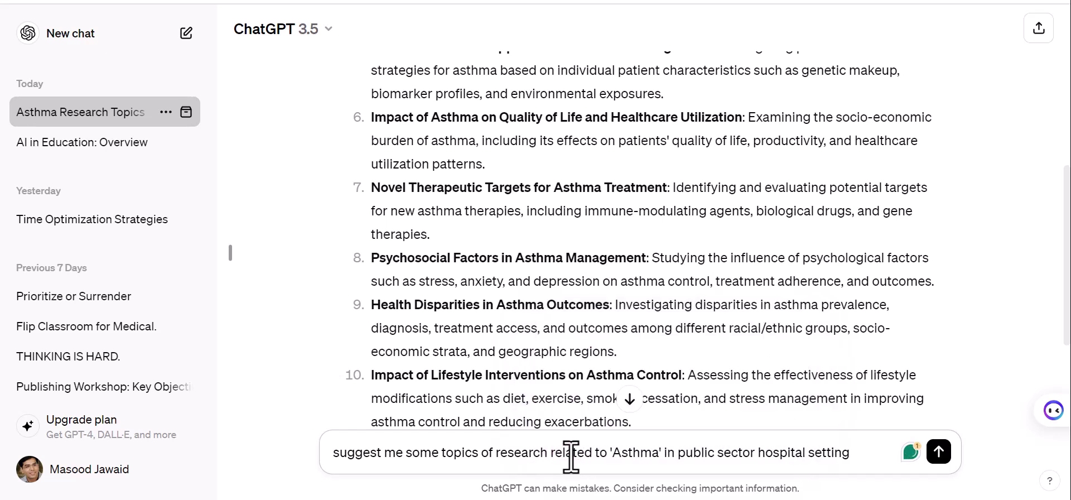
click(891, 454)
key(Return)
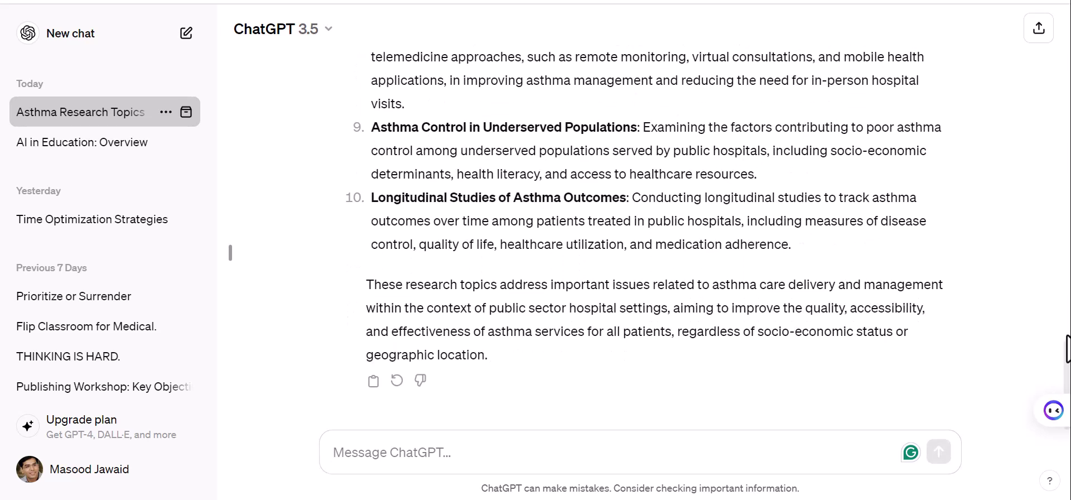
drag(1069, 352, 1068, 304)
click(977, 295)
drag(1067, 368, 1067, 329)
click(998, 297)
scroll(998, 297, up, 6)
scroll(1002, 299, up, 5)
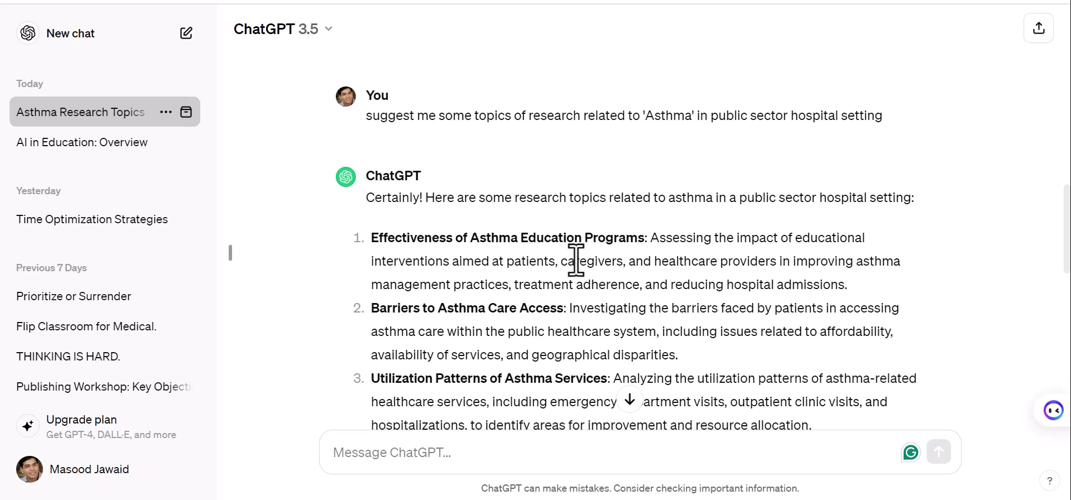
scroll(576, 260, down, 3)
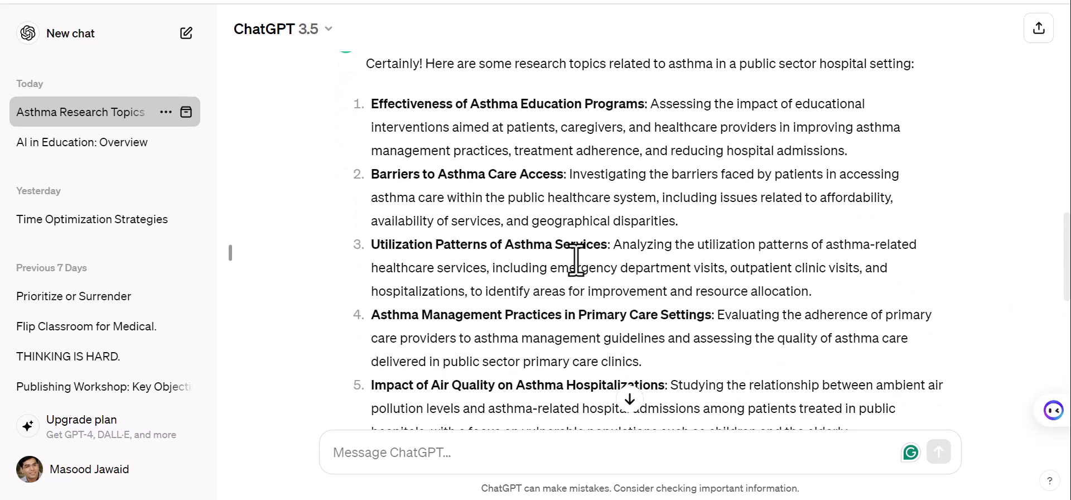
scroll(576, 260, down, 1)
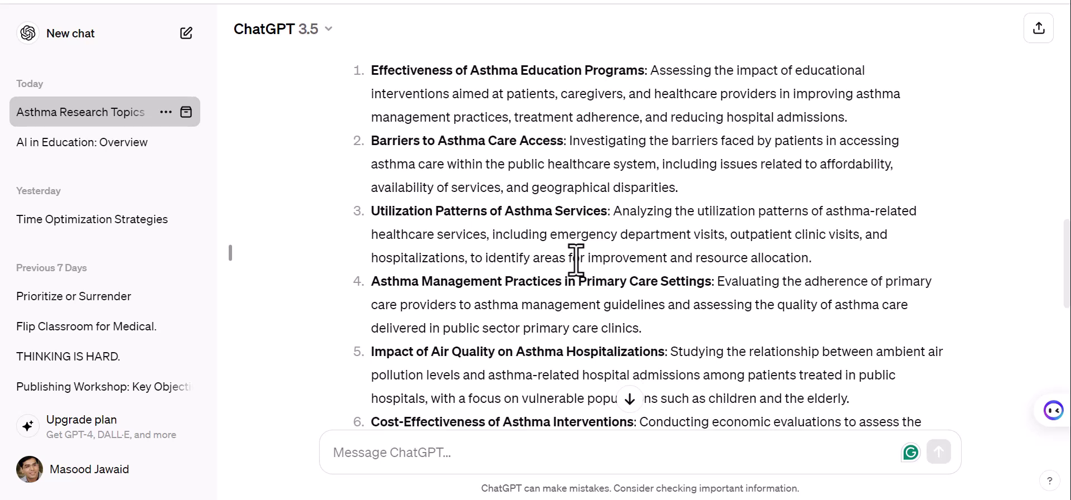
drag(509, 166, 687, 170)
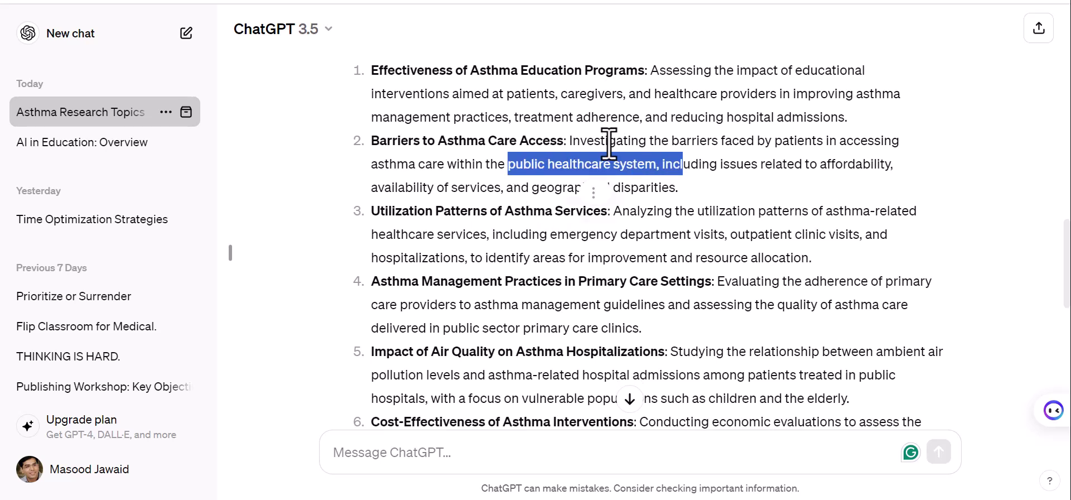
click(569, 141)
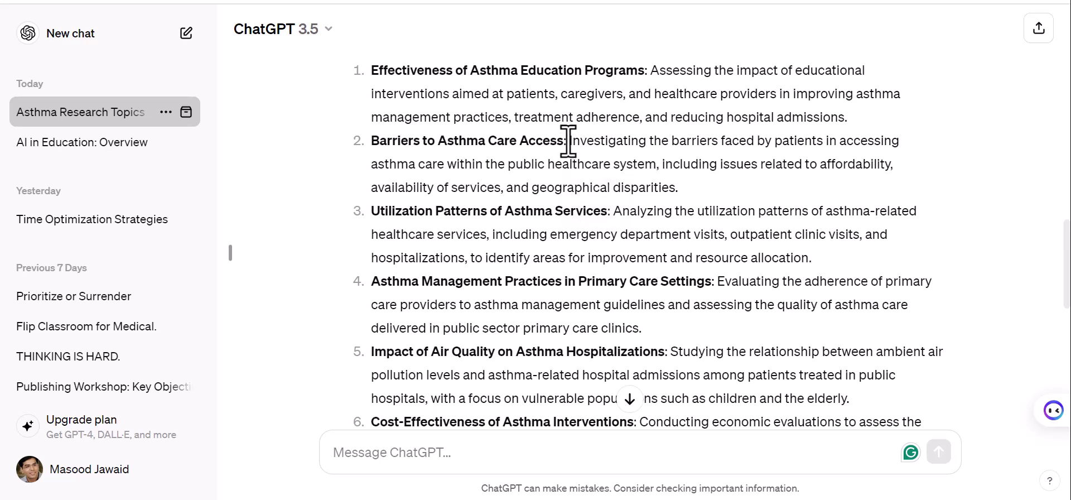
drag(569, 141, 638, 165)
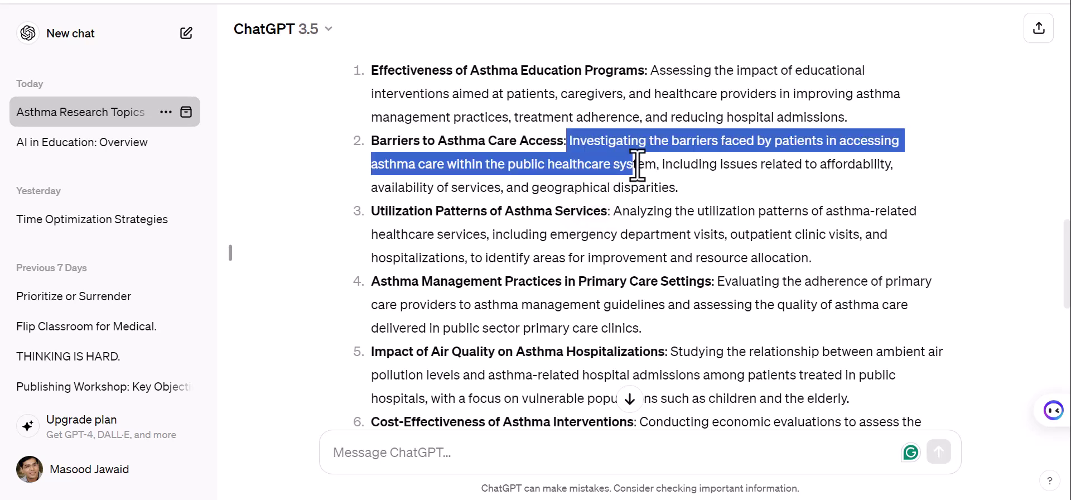
click(444, 212)
scroll(444, 212, down, 3)
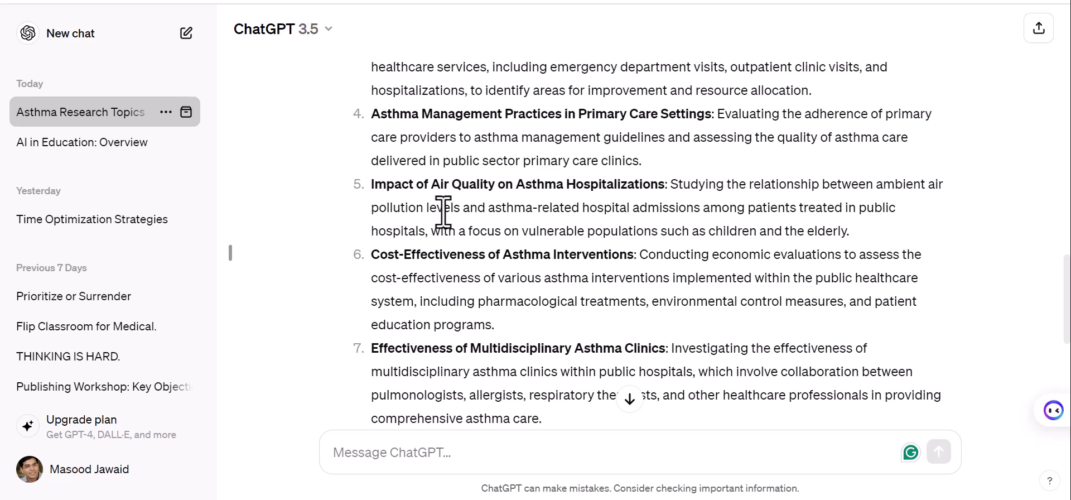
scroll(444, 212, down, 1)
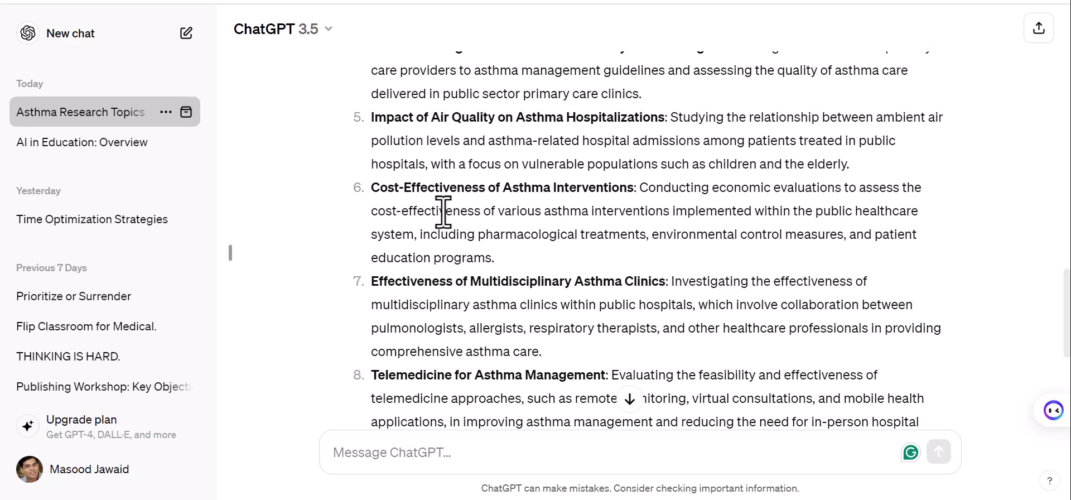
scroll(443, 211, down, 1)
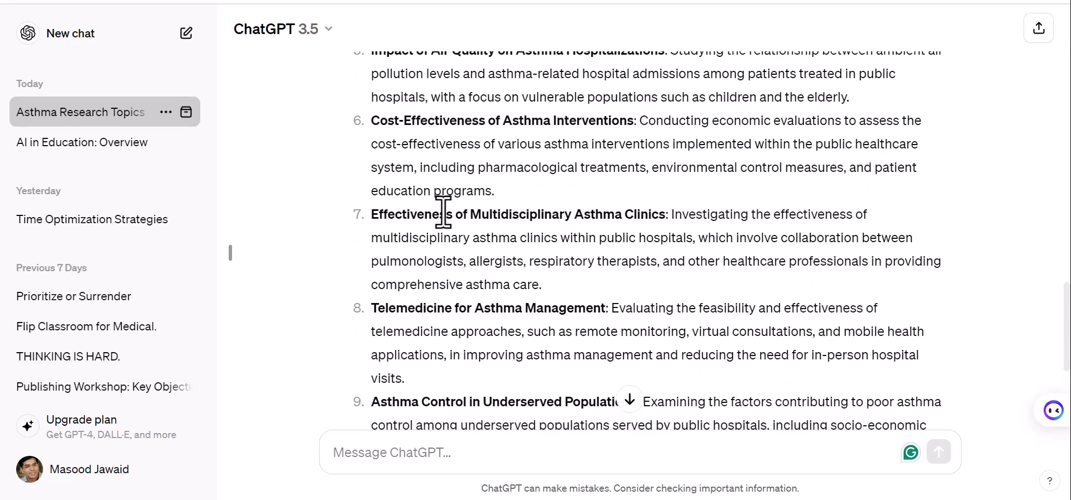
scroll(443, 211, up, 1)
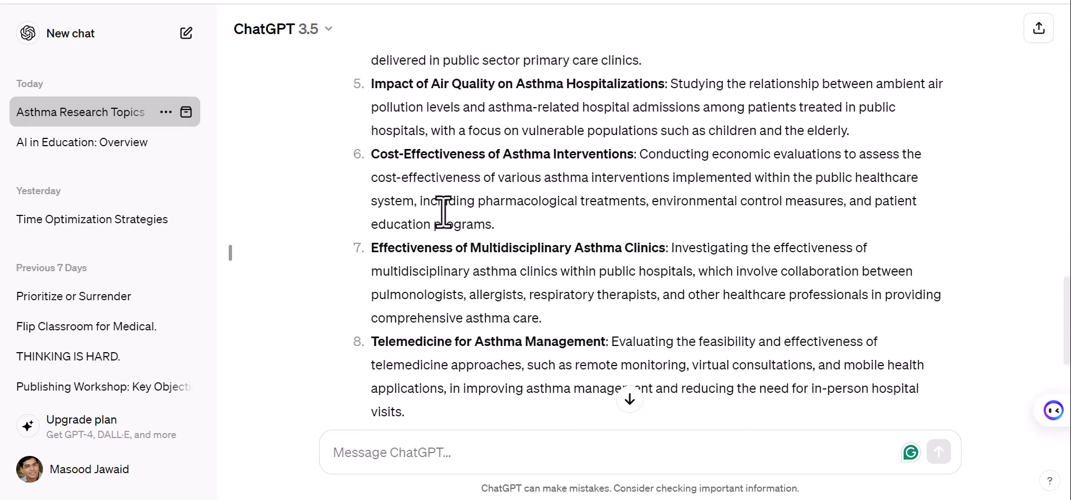
scroll(444, 211, up, 1)
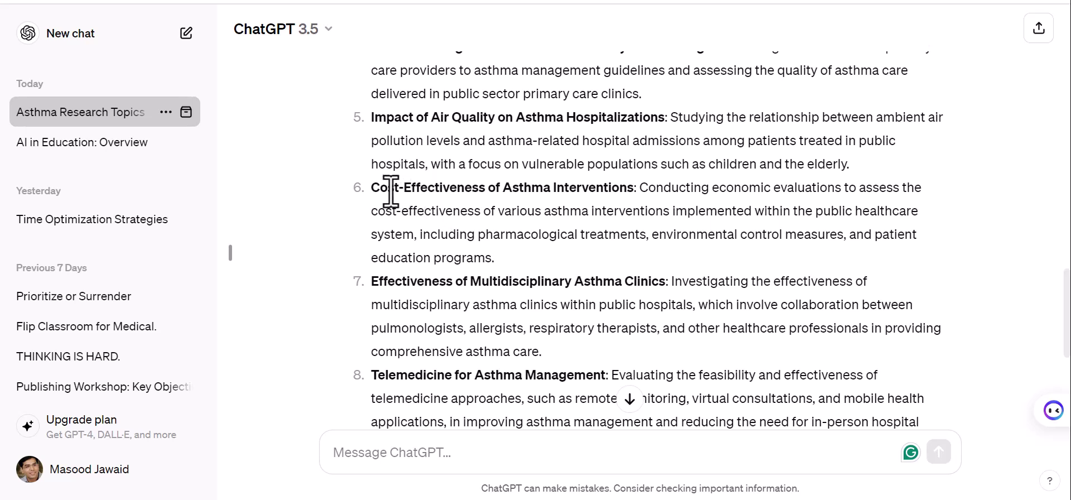
drag(372, 187, 637, 187)
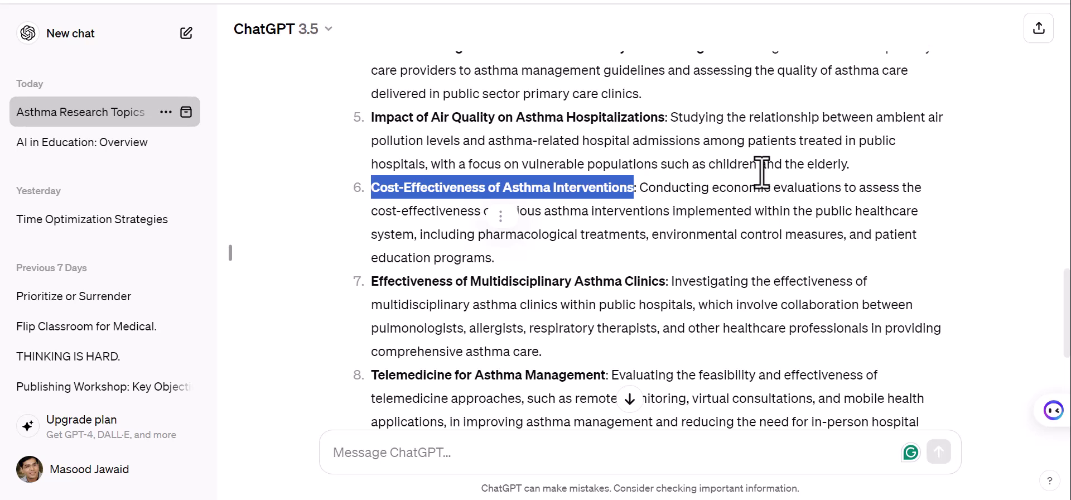
click(796, 185)
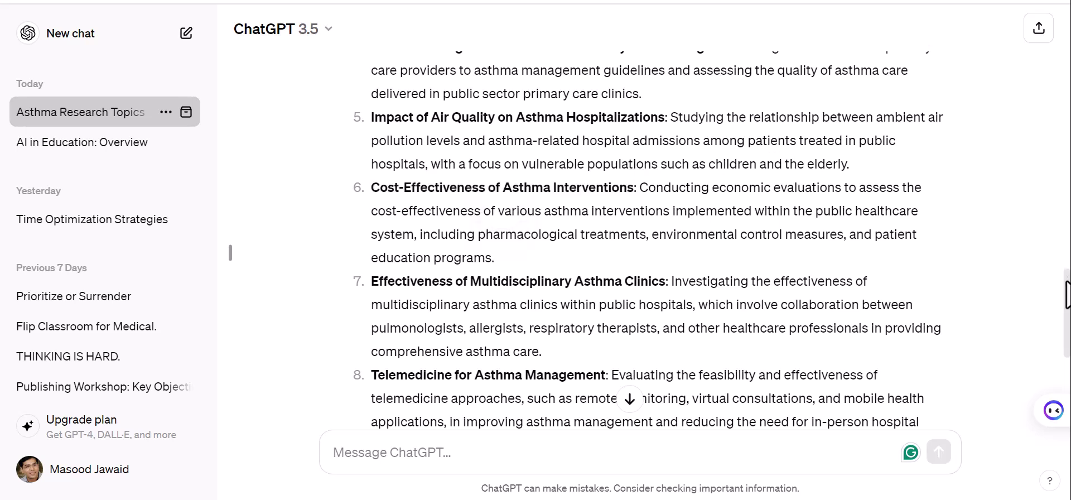
scroll(1066, 323, down, 3)
scroll(1067, 323, down, 2)
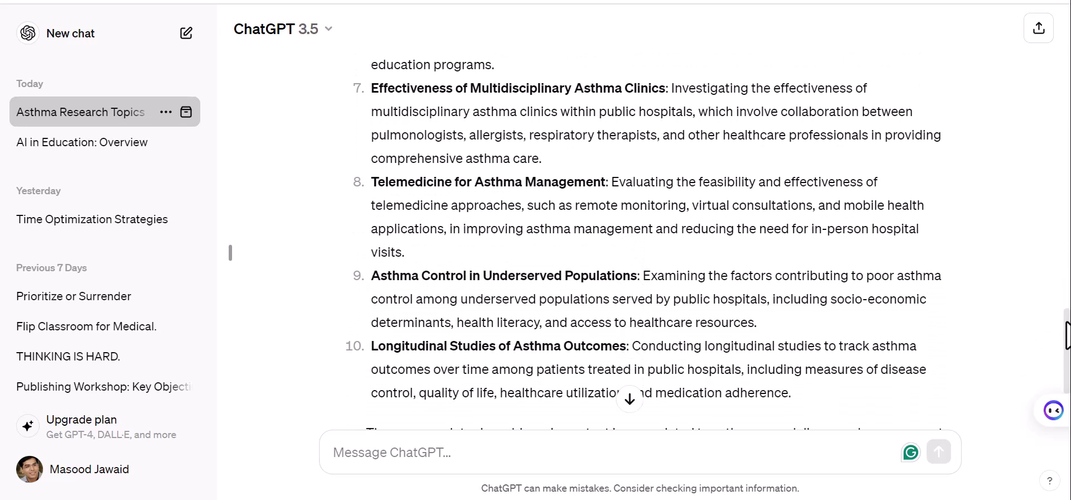
scroll(1067, 315, up, 3)
scroll(1068, 313, up, 1)
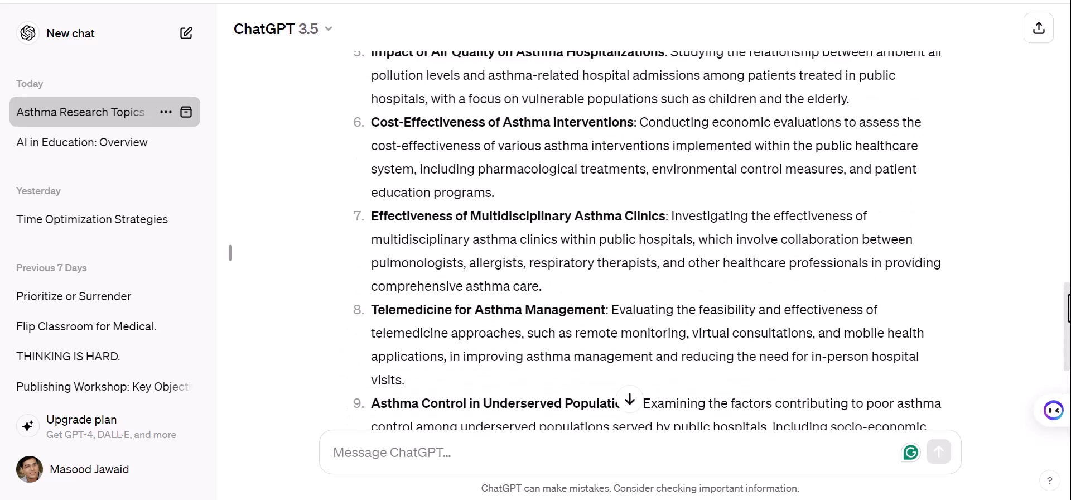
double_click(378, 123)
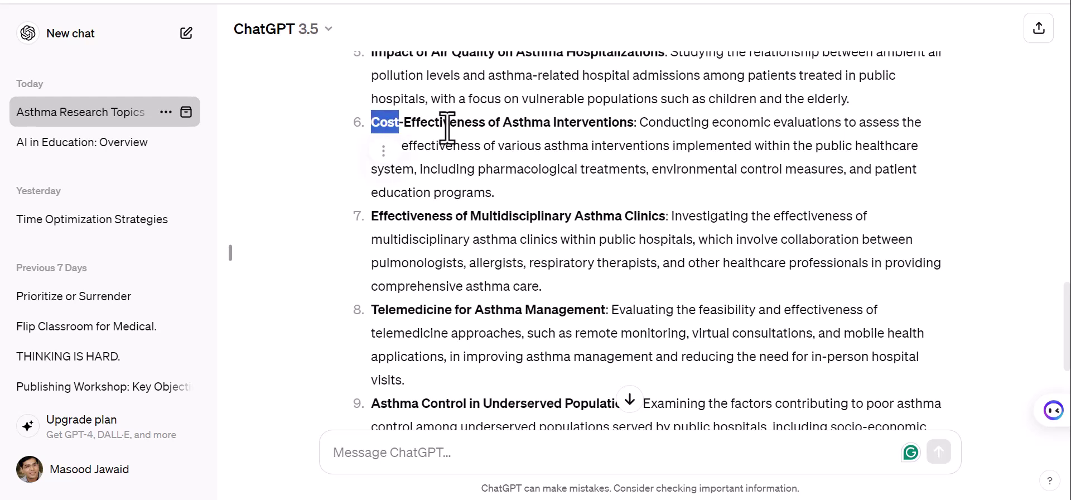
shift+click(633, 122)
key(ctrl+c)
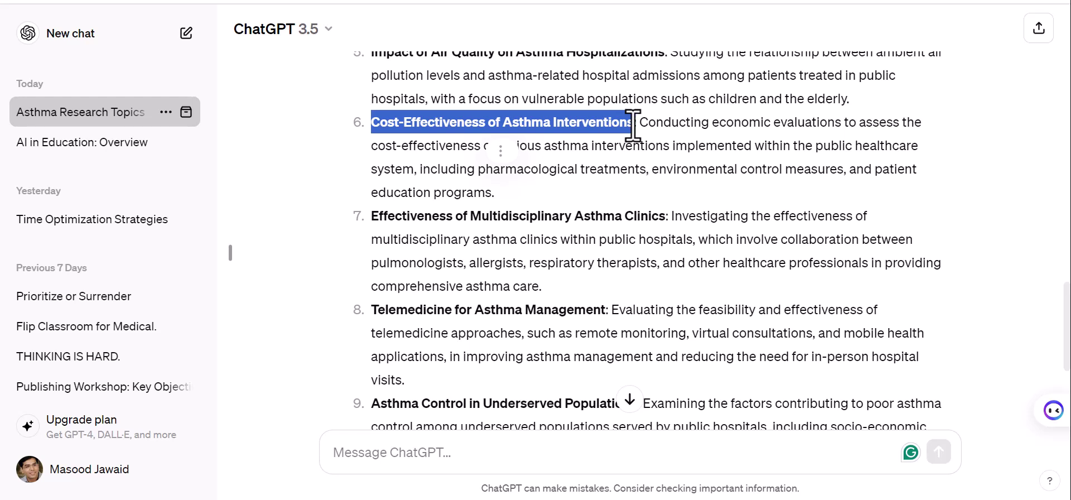
click(507, 461)
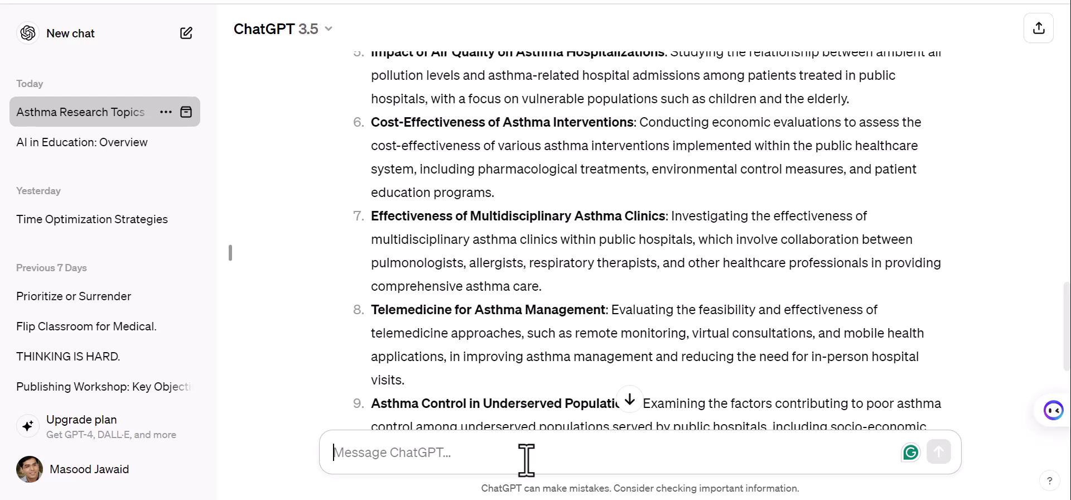
Ask for more topics related to the pasted heading 'Cost-Effectiveness of Asthma Interventions'.
text(can you giv)
text(e me)
key(BackSpace)
key(BackSpace)
key(BackSpace)
key(BackSpace)
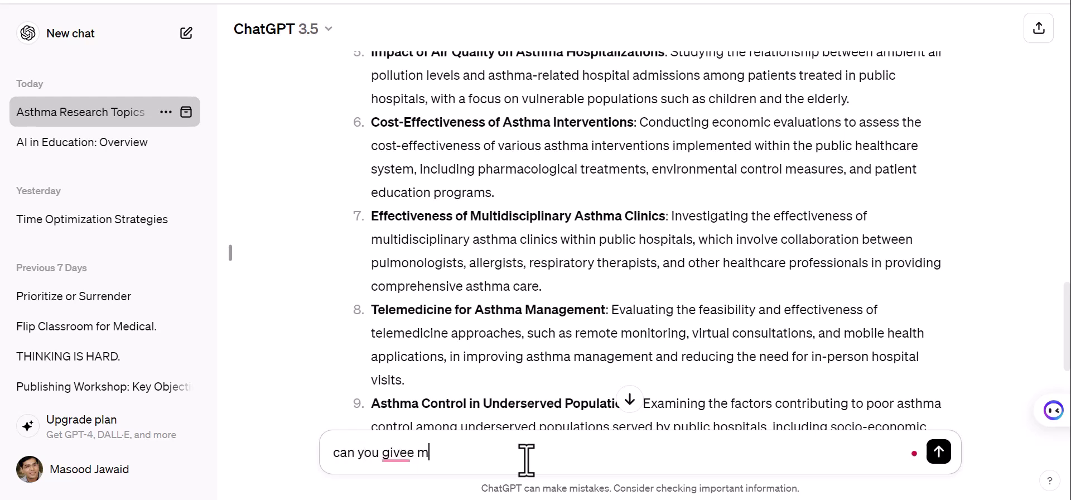
text(e me some more top)
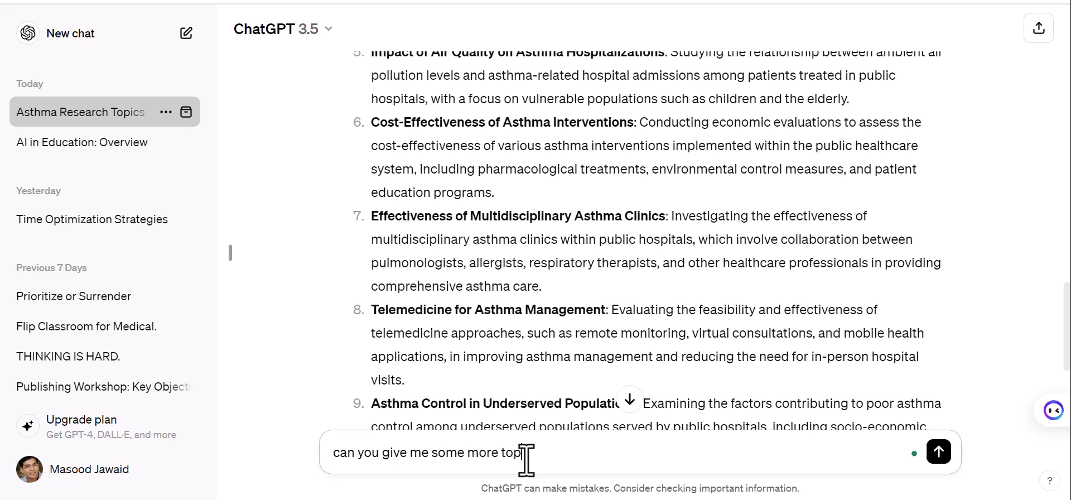
text(ics relate dto)
key(BackSpace)
key(BackSpace)
key(BackSpace)
text(to)
key(ctrl+v)
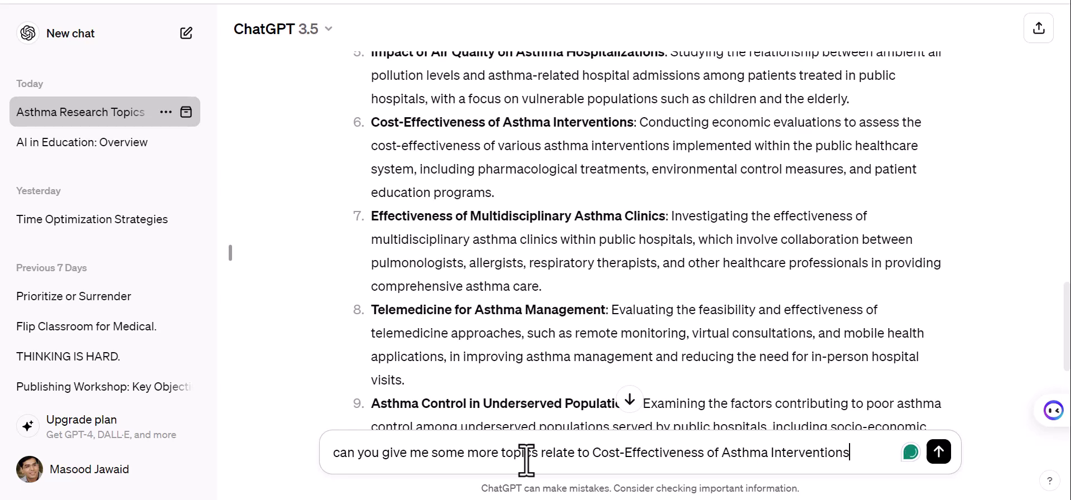
key(Return)
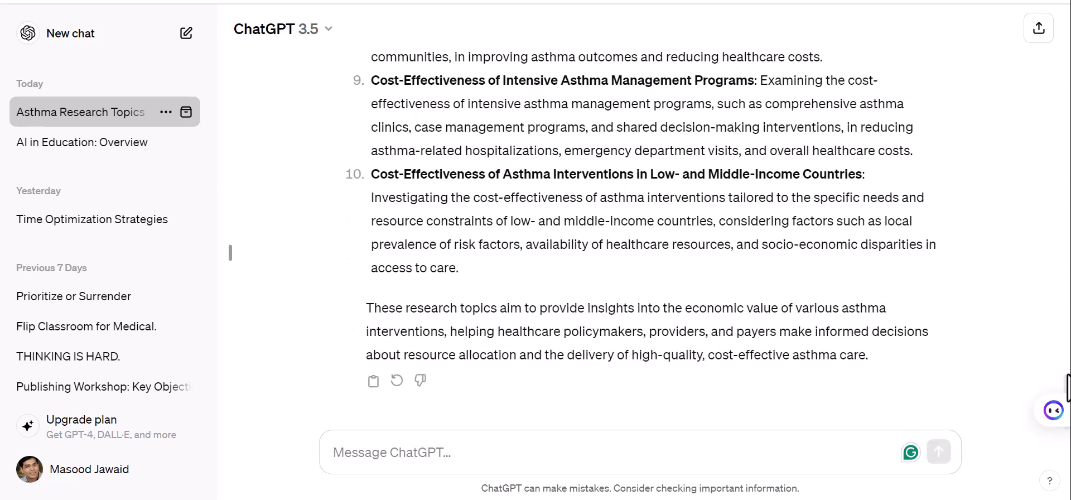
Scroll through the ten cost-effectiveness topics, highlighting the School-Based Asthma Programs heading.
scroll(870, 285, up, 6)
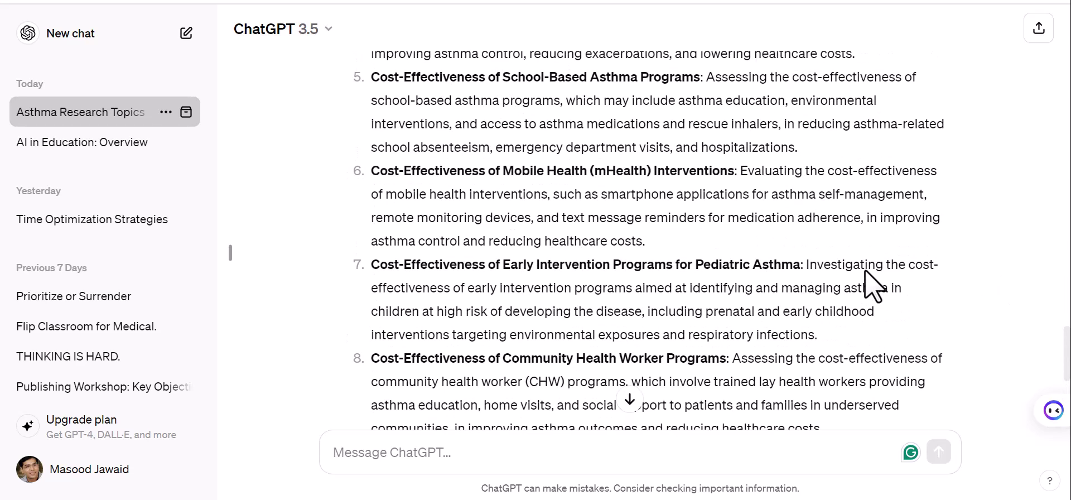
drag(530, 171, 742, 185)
drag(403, 77, 691, 75)
click(694, 78)
drag(1066, 311, 1067, 407)
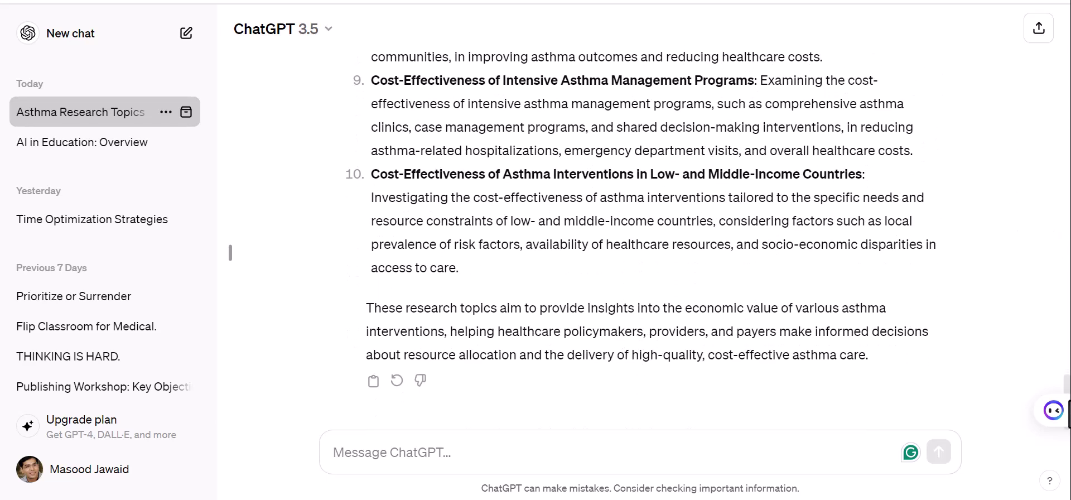
click(584, 461)
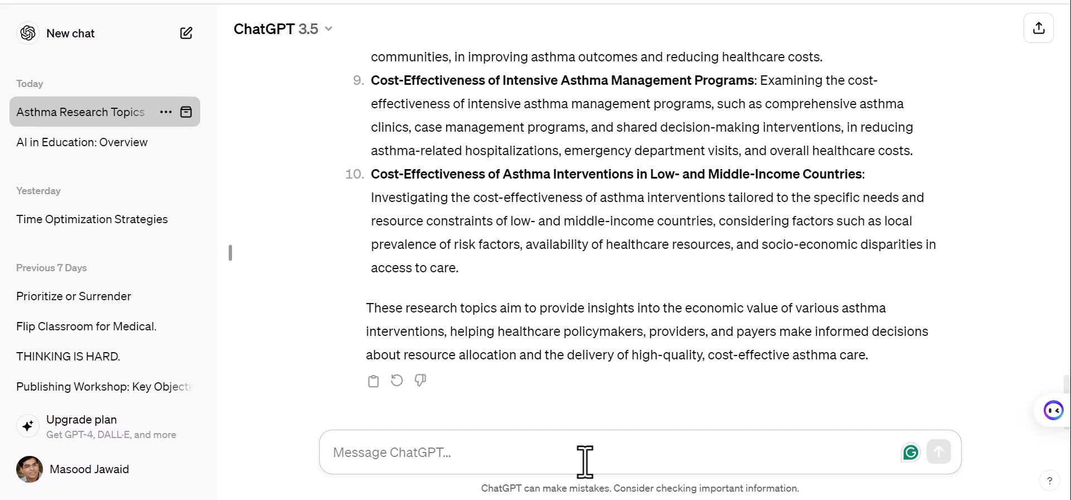
Ask for research topics on asthma management and ChatGPT, fixing the 'mangement' typo first.
text(can you )
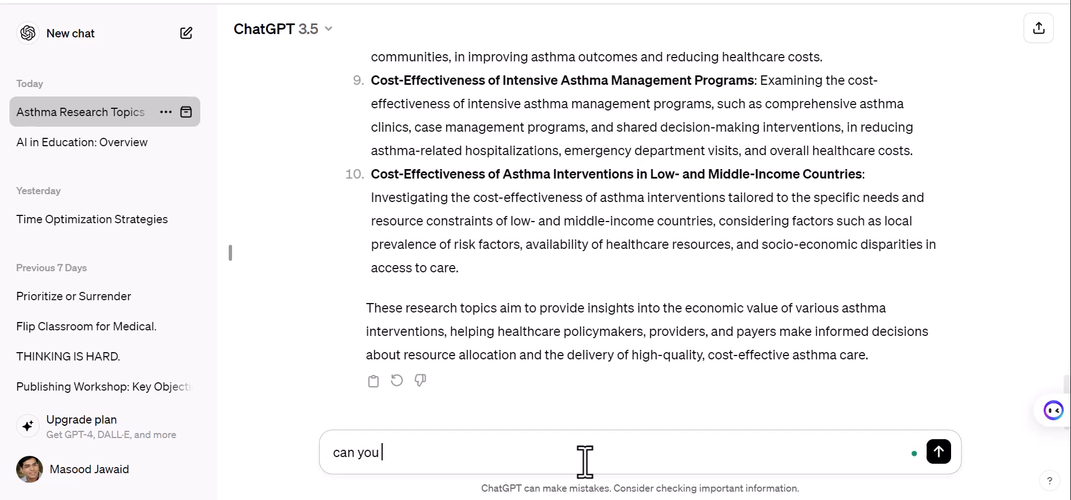
text(suggest some rese)
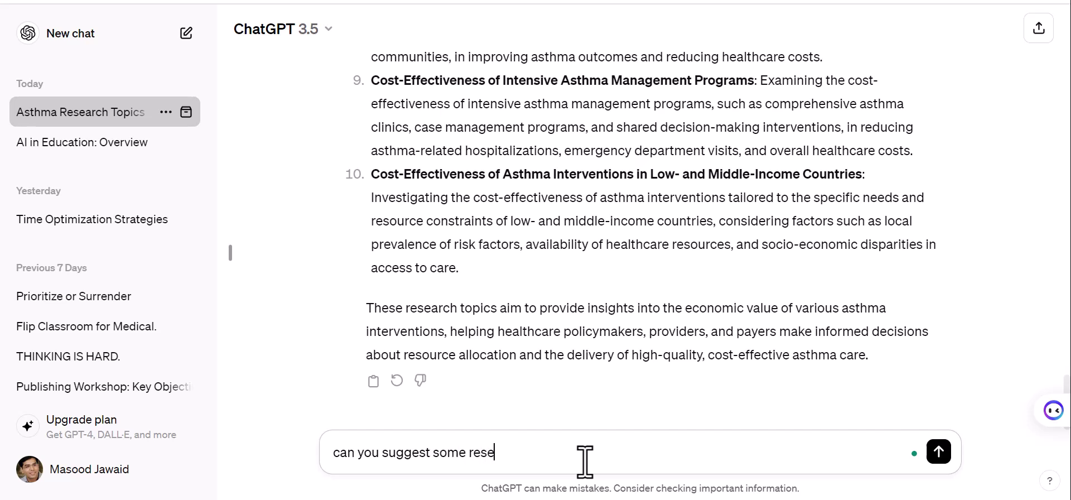
text(arch topics related to as)
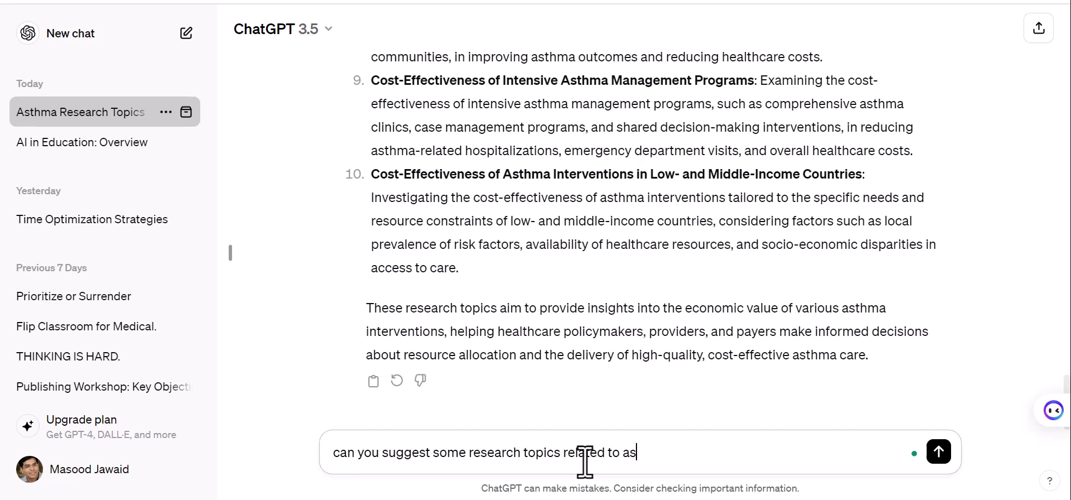
text(thma mangement)
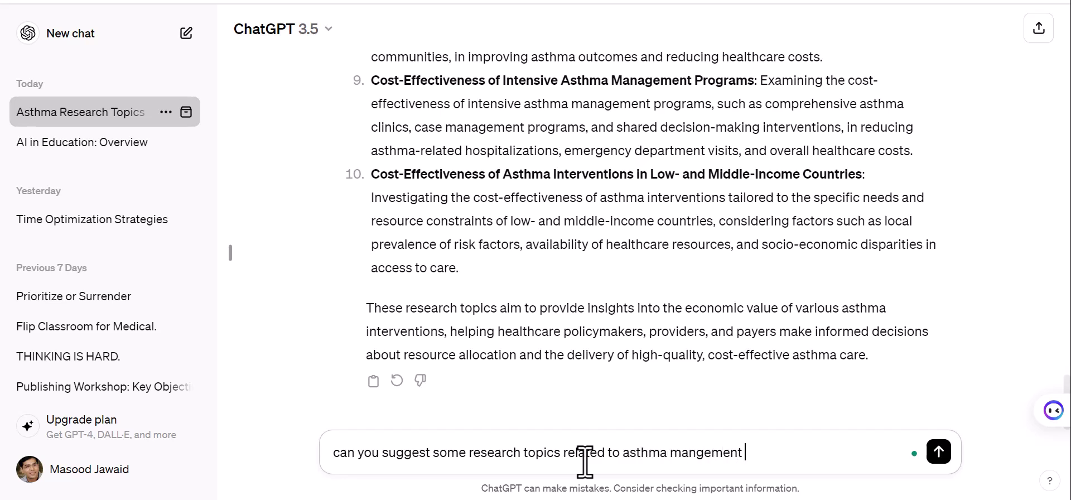
text( and chatgpt)
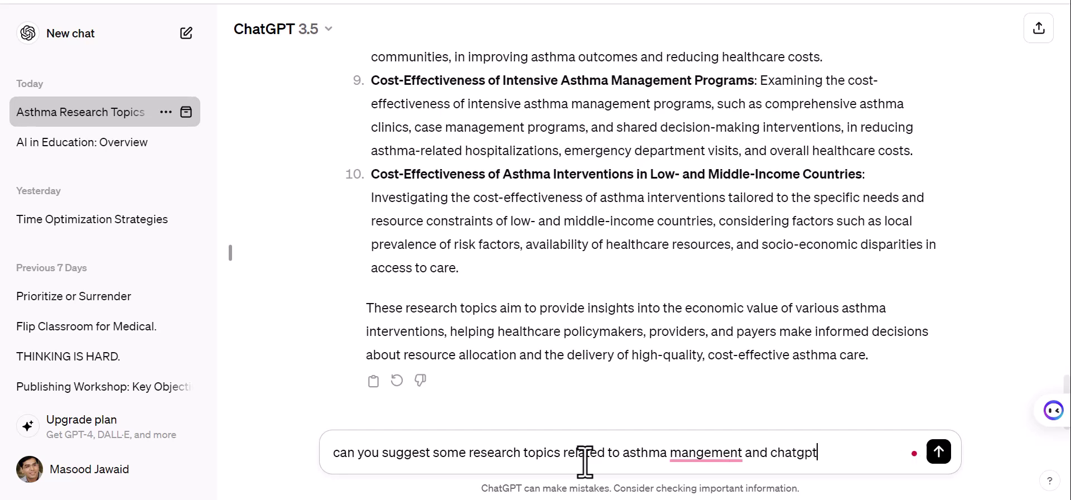
click(704, 450)
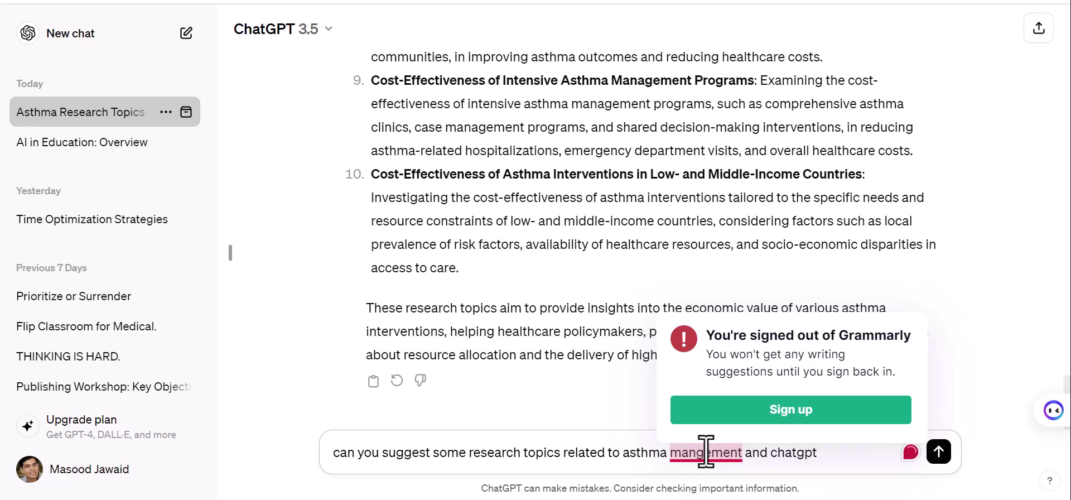
key(Left)
text(a)
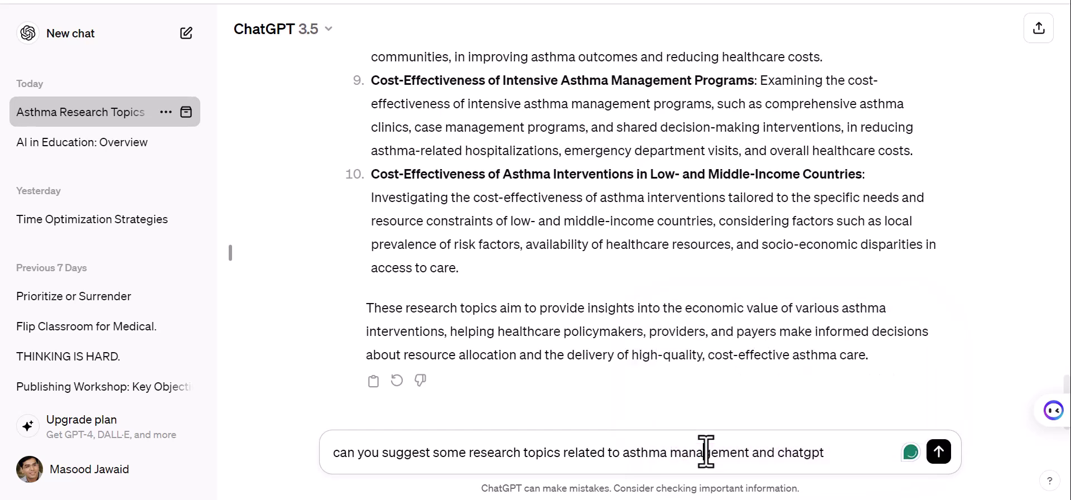
click(873, 453)
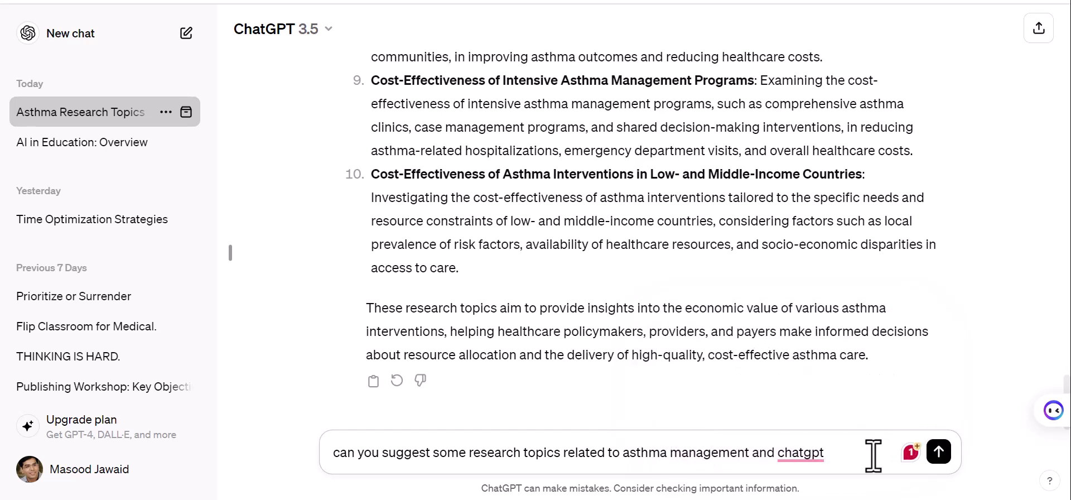
key(Return)
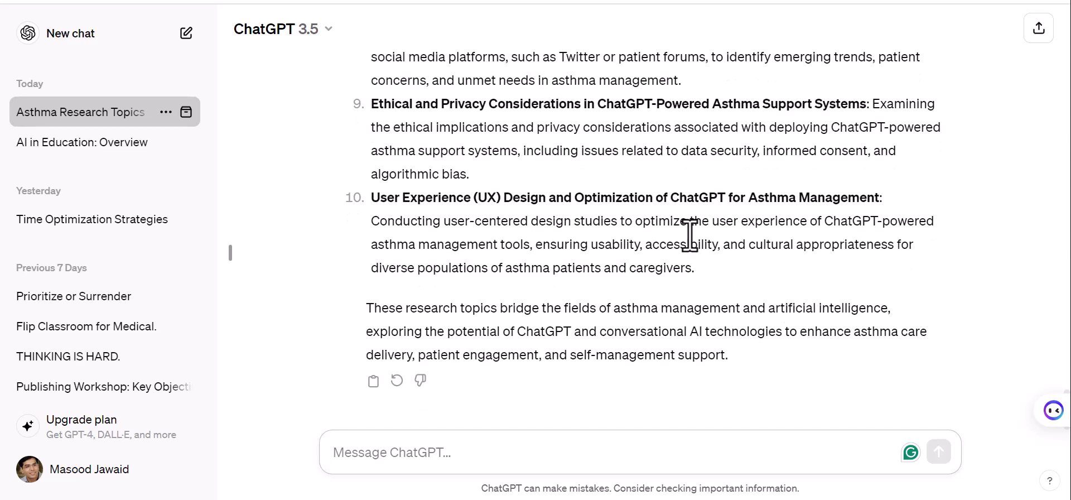
Select the item 3 title 'ChatGPT-Powered Virtual Asthma Educators' in the reply to copy it.
scroll(694, 246, up, 3)
scroll(694, 246, up, 10)
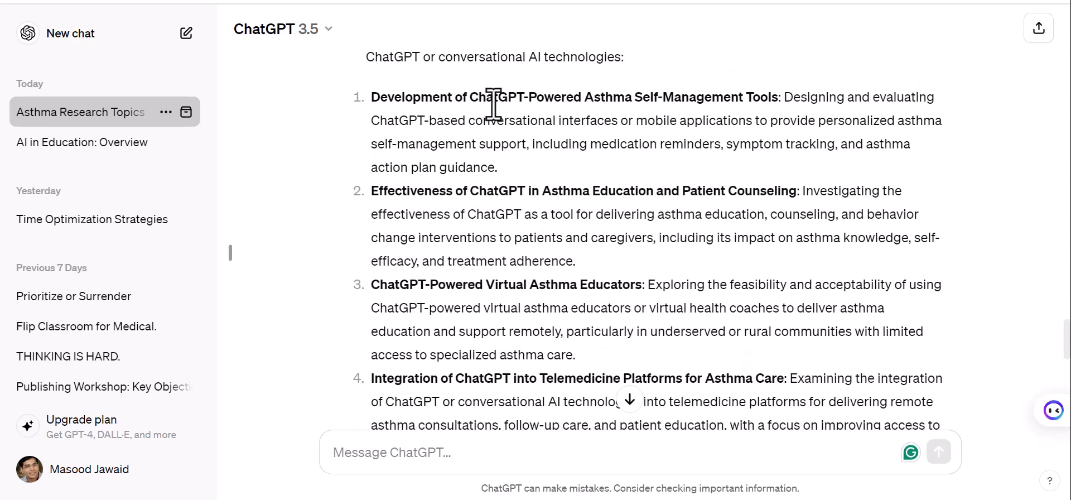
drag(784, 98, 382, 100)
drag(372, 191, 716, 192)
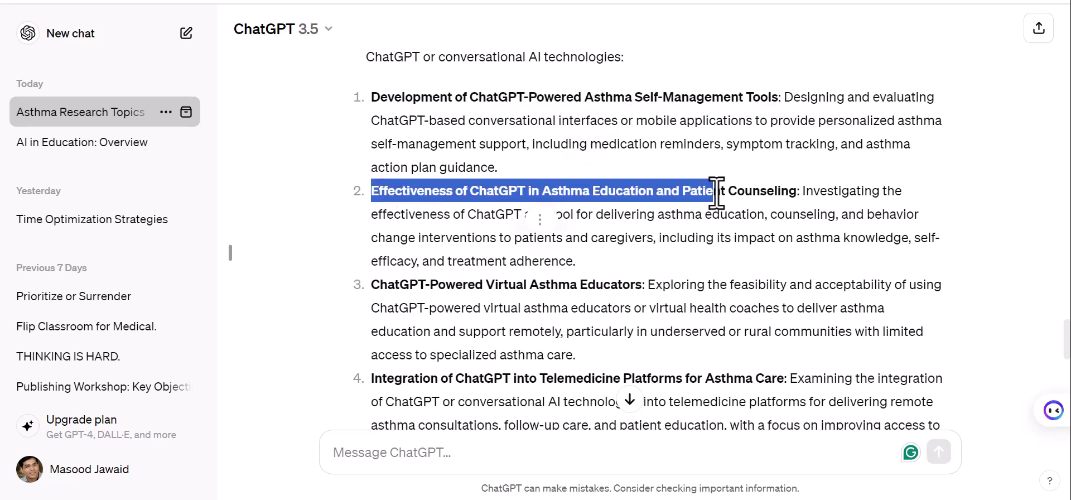
click(815, 191)
drag(371, 285, 512, 295)
drag(592, 291, 423, 294)
scroll(422, 294, down, 3)
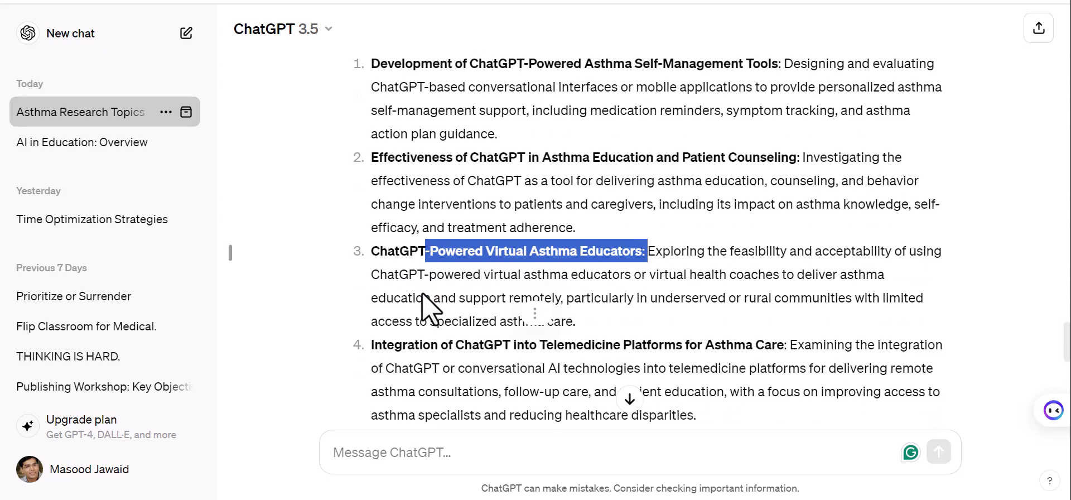
click(377, 195)
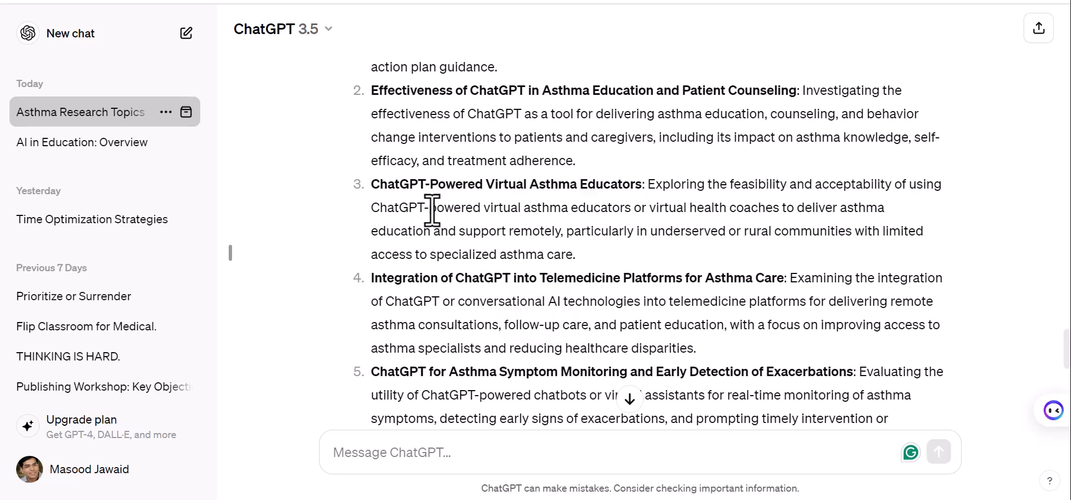
drag(383, 185, 646, 188)
key(ctrl+c)
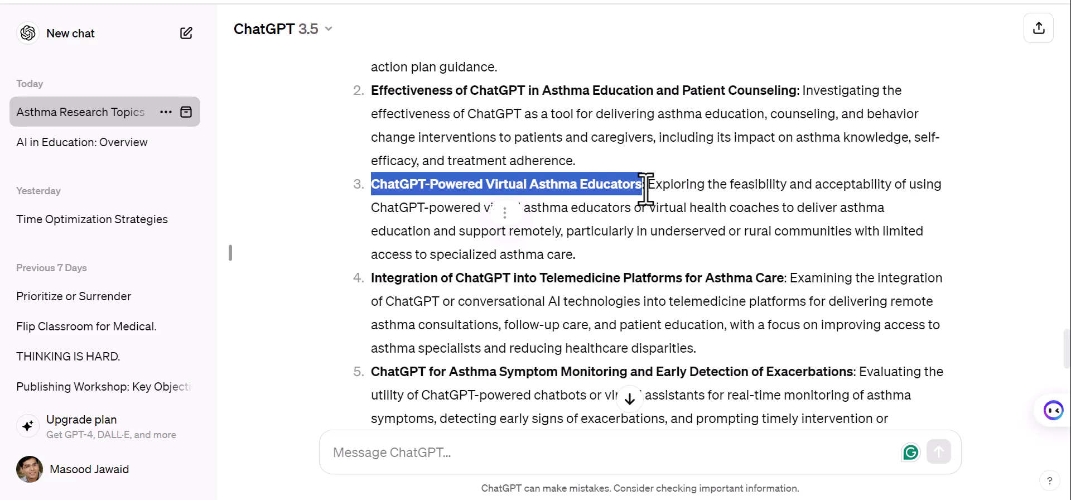
click(455, 451)
Send 'give me details how can do this research' followed by the pasted topic title in quotes.
text(give me details how can do this research)
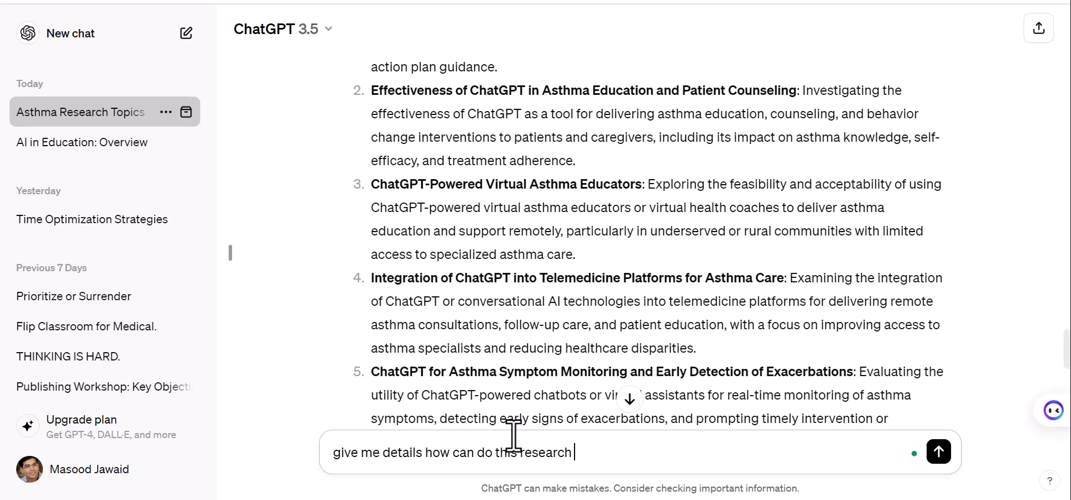
text( ")
key(ctrl+v)
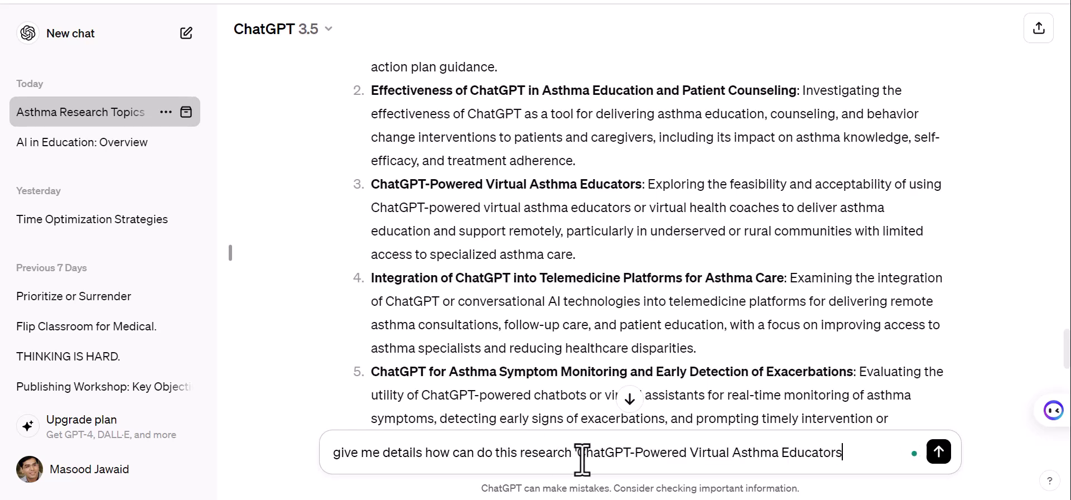
text(")
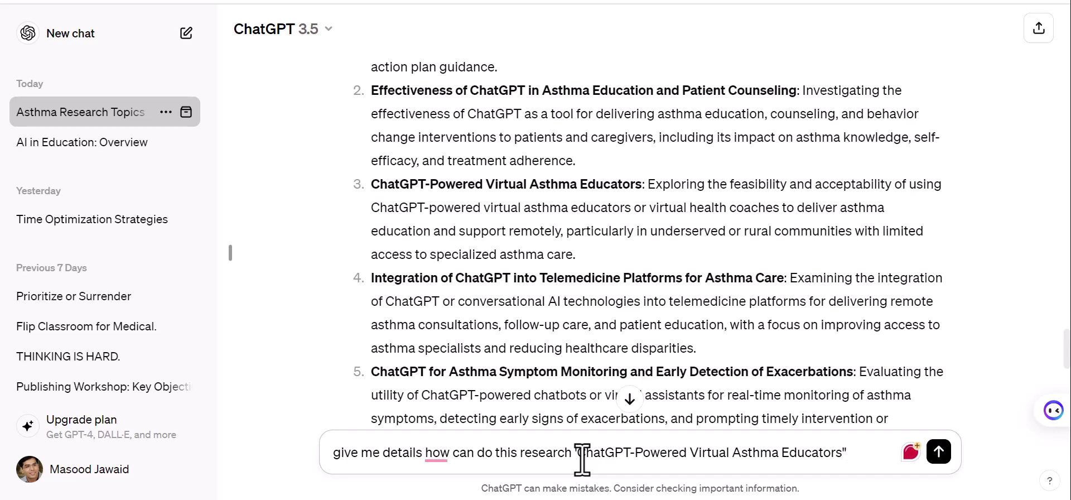
key(Return)
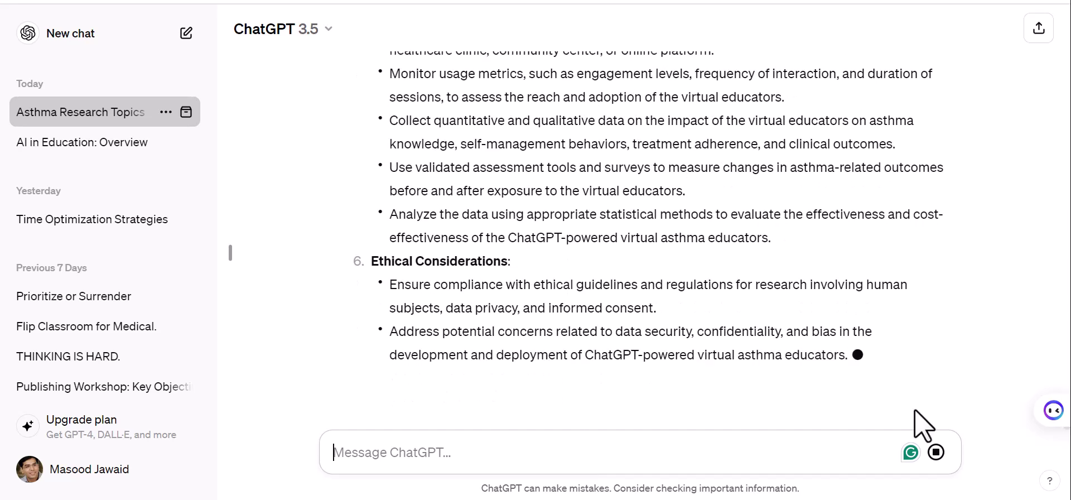
Scroll up through the research plan and highlight the first bullet under Development.
mouse_move(1063, 453)
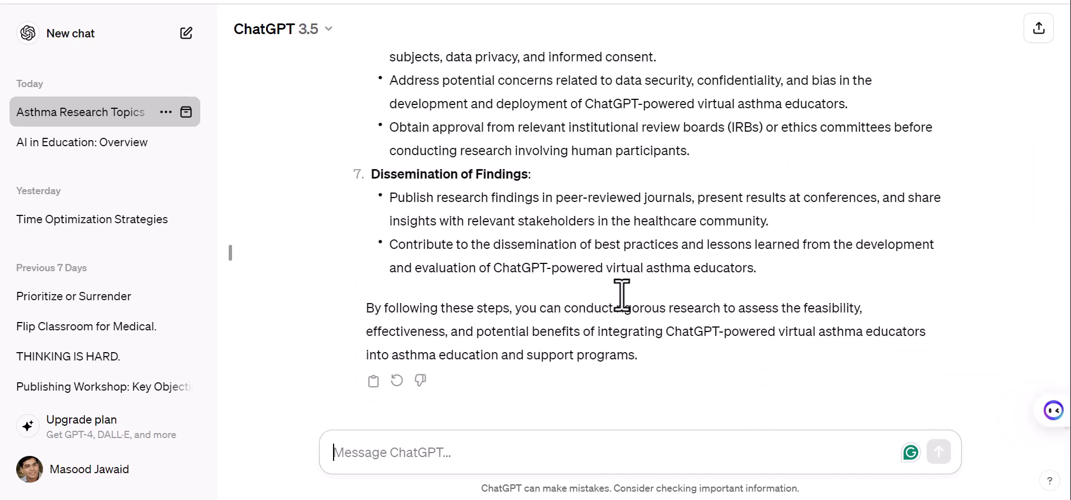
scroll(656, 273, up, 5)
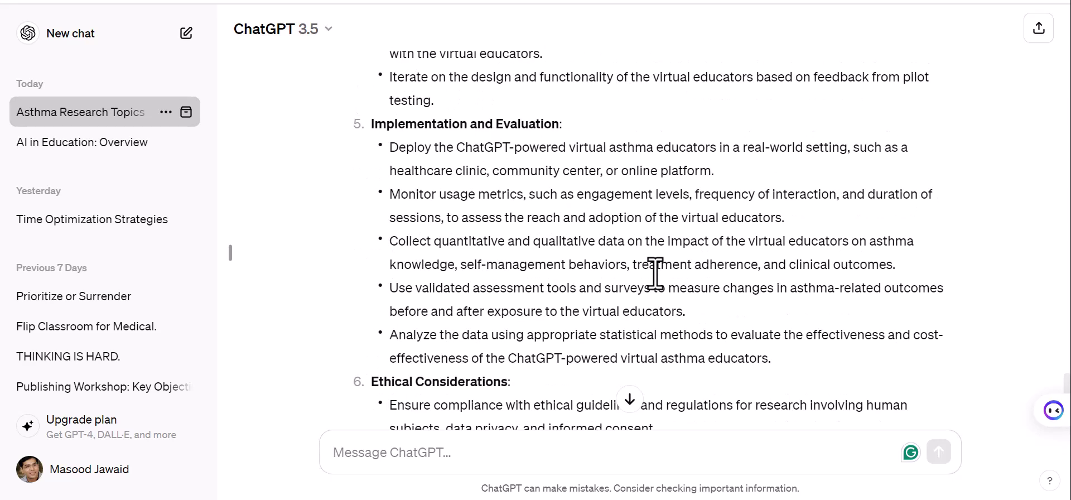
scroll(656, 273, up, 5)
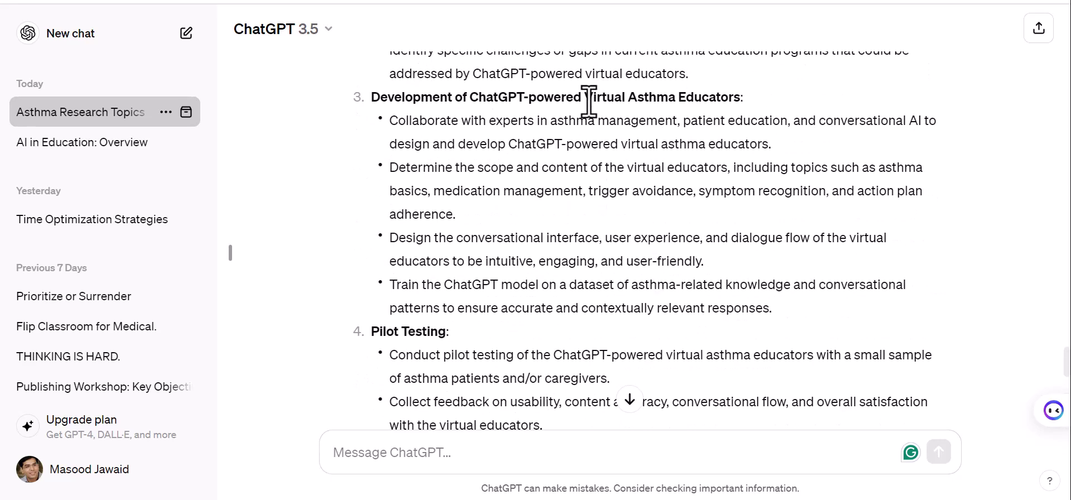
drag(391, 122, 789, 146)
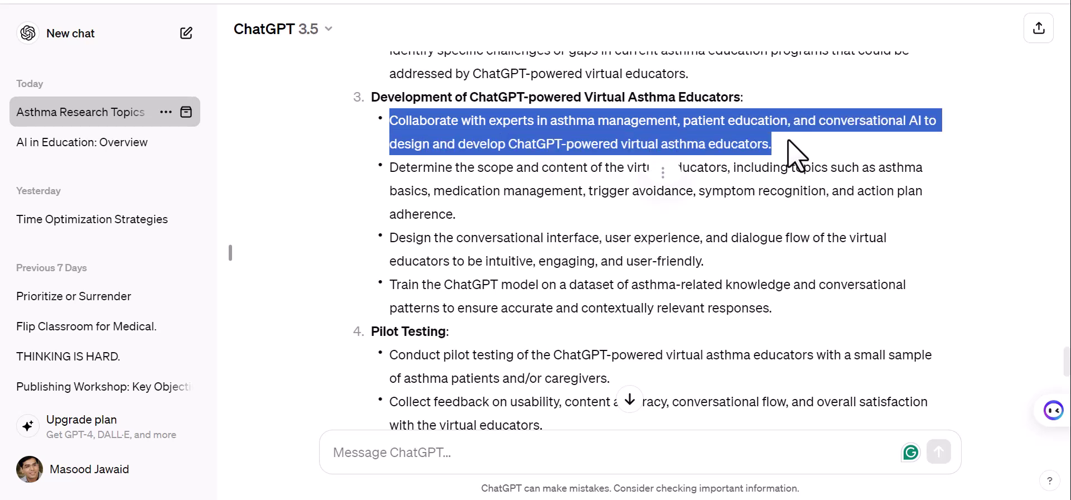
click(423, 172)
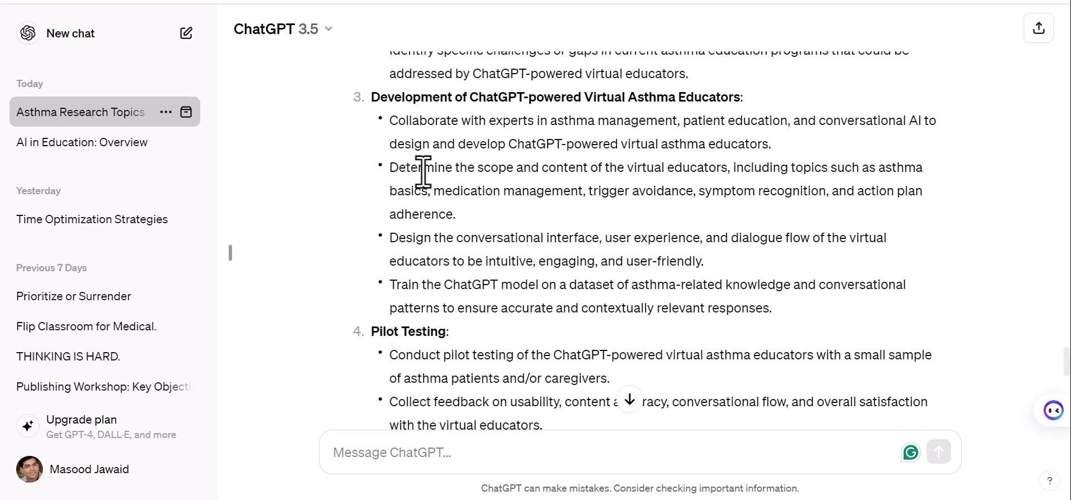